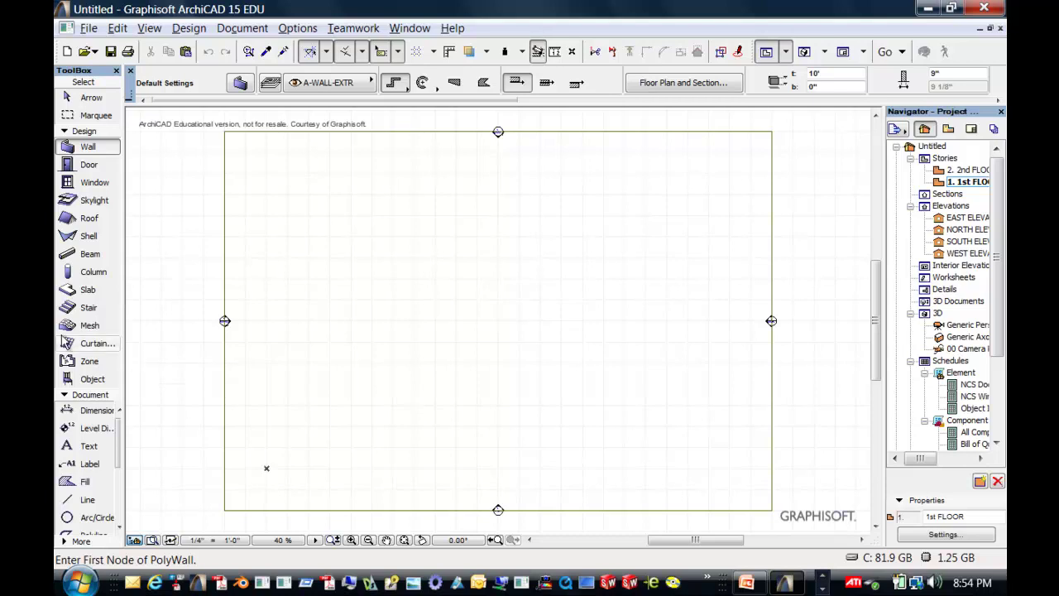
Draw the rectangular slab outline 36' long with a 24' side, closing it at the start corner
{"action": "left_click", "coordinate": [89, 294]}
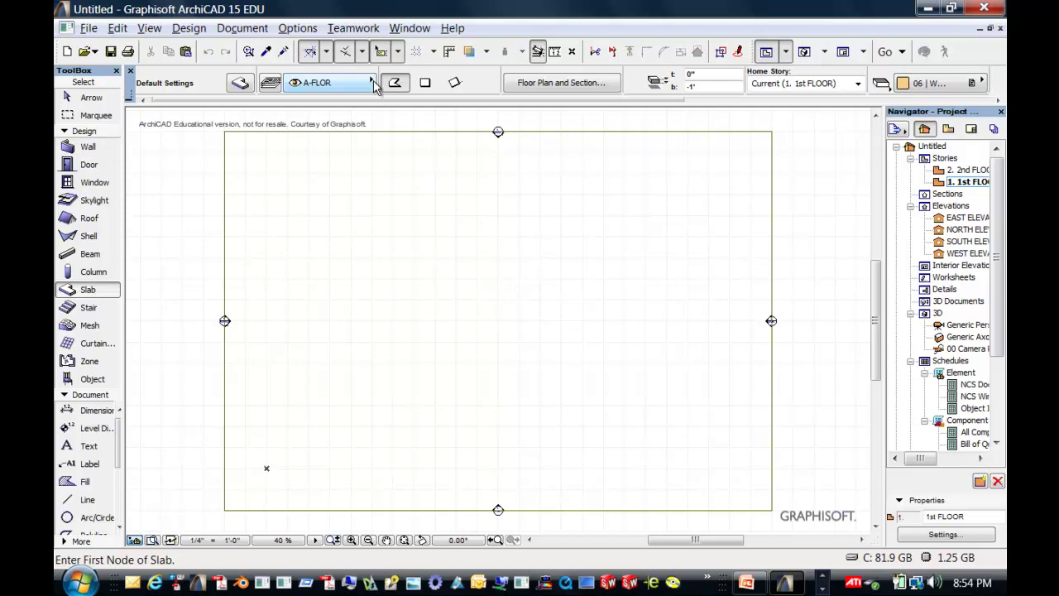
{"action": "left_click", "coordinate": [586, 237]}
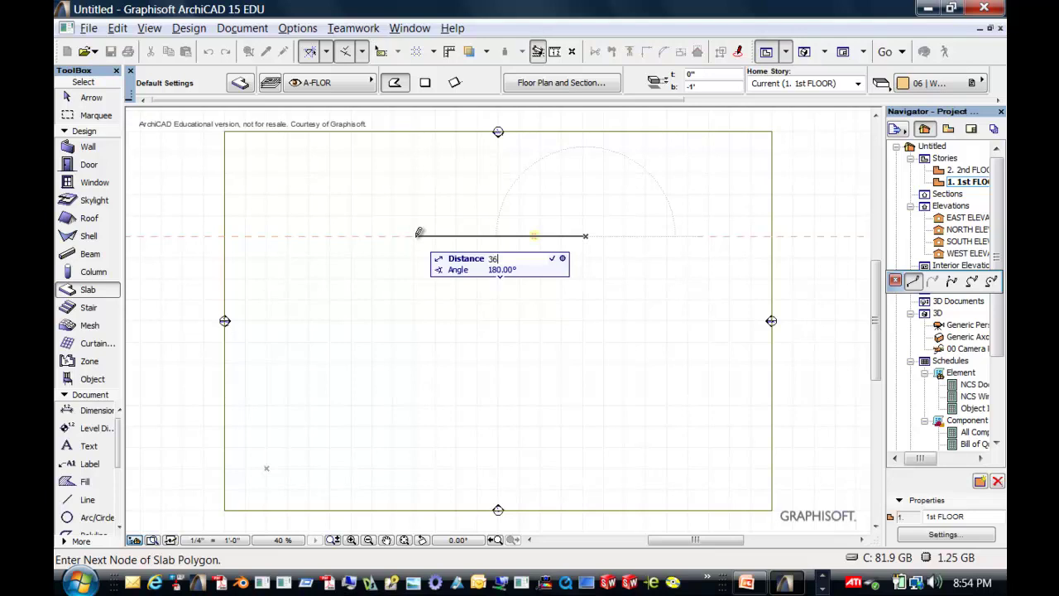
{"action": "left_click", "coordinate": [396, 237]}
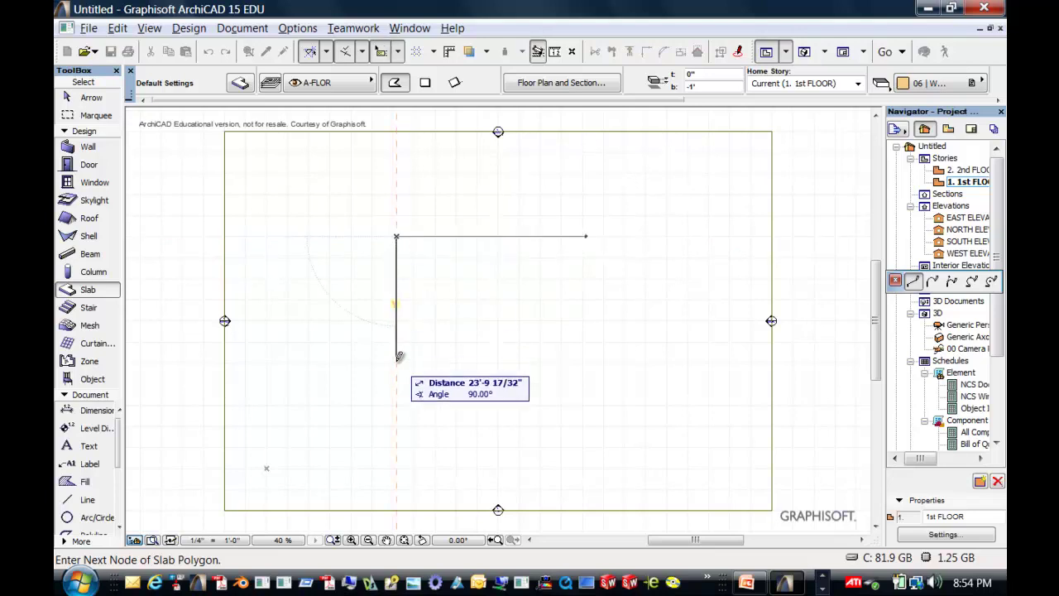
{"action": "type", "text": "24"}
{"action": "key", "text": "Return"}
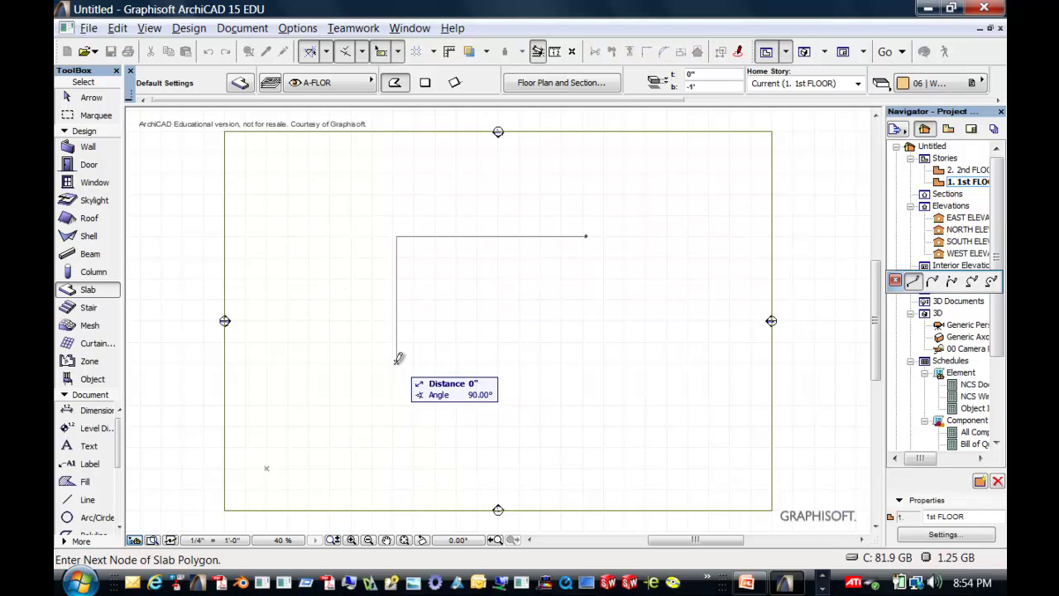
{"action": "left_click", "coordinate": [586, 361]}
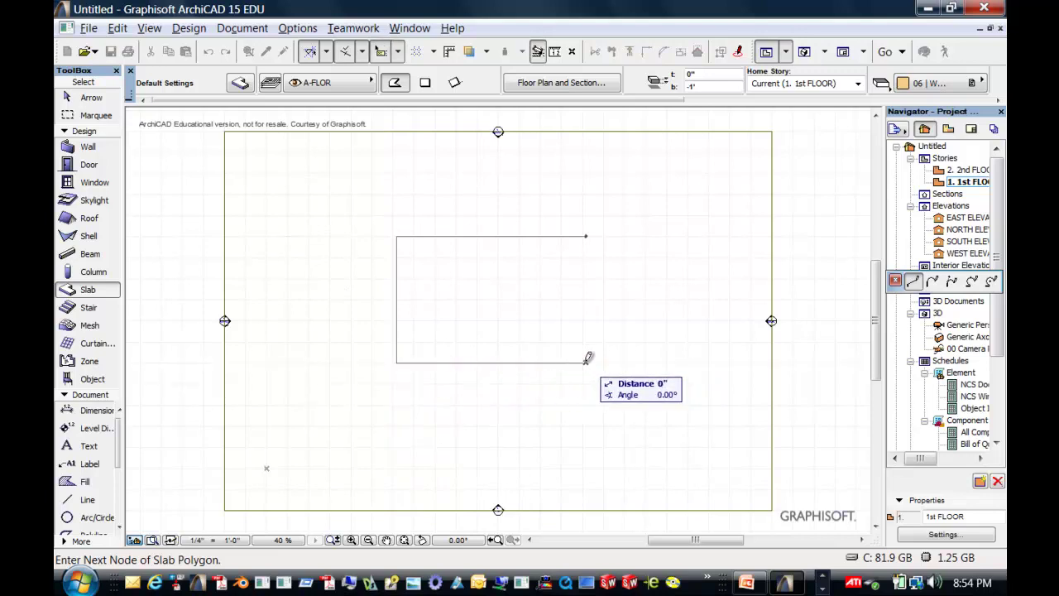
{"action": "left_click", "coordinate": [586, 237]}
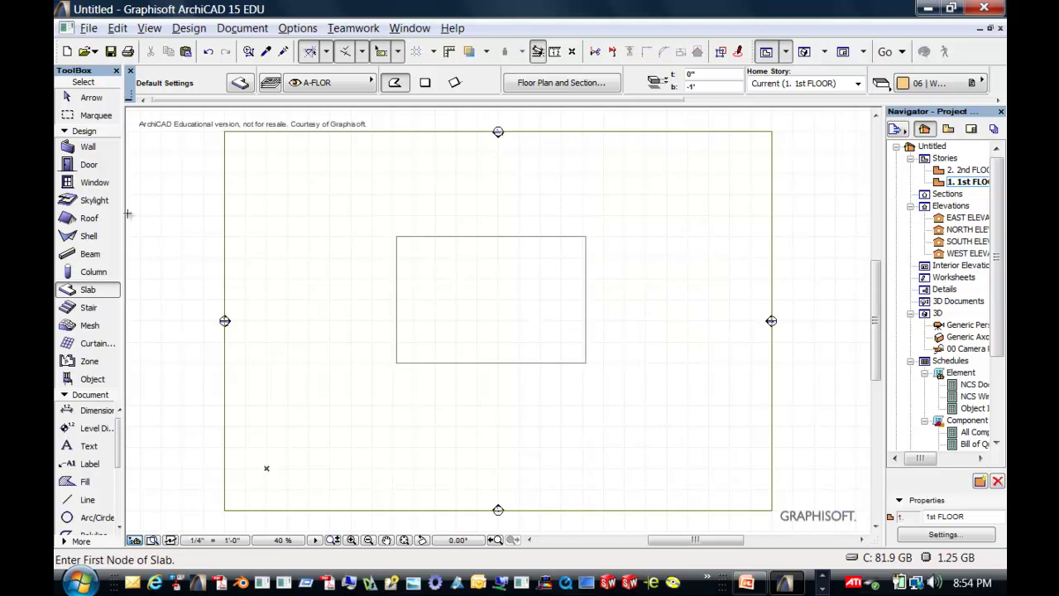
{"action": "left_click", "coordinate": [98, 276]}
Accept 1' by 1' column default settings, then zoom in on the slab area
{"action": "double_click", "coordinate": [98, 276]}
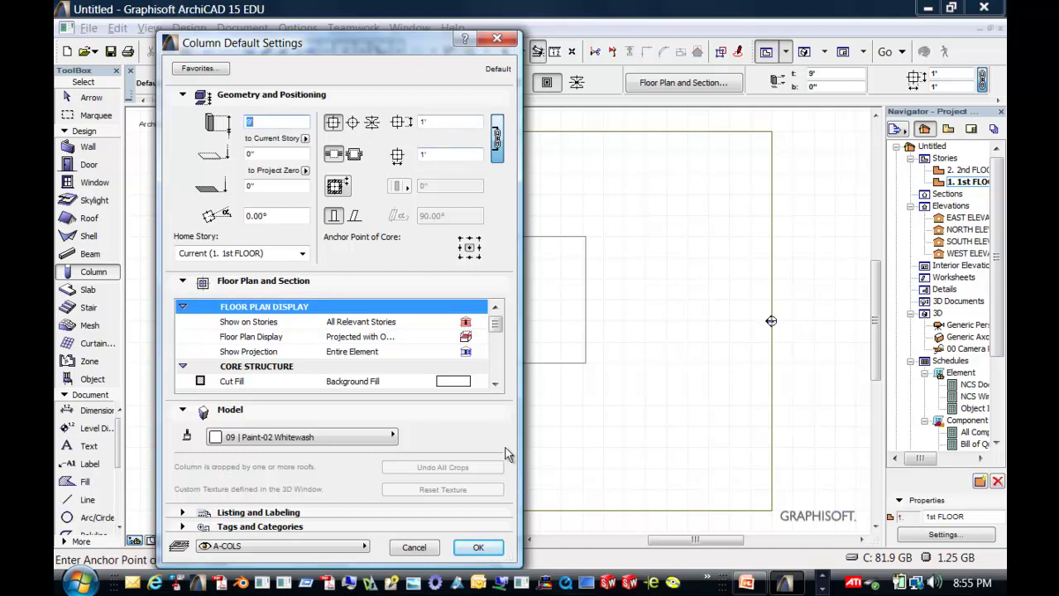
{"action": "left_click", "coordinate": [479, 548]}
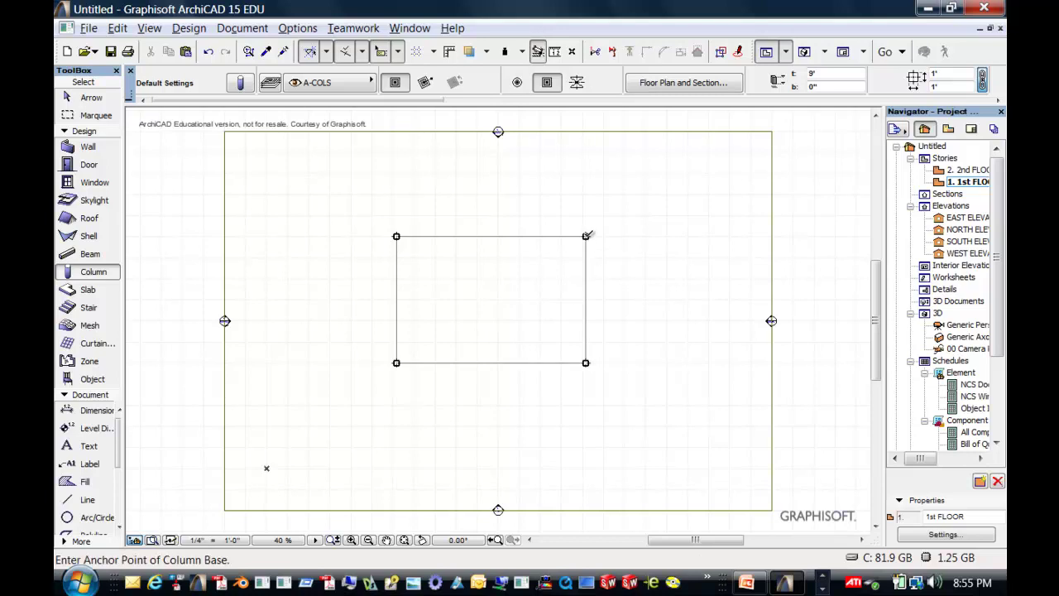
{"action": "left_click", "coordinate": [351, 541]}
{"action": "left_click", "coordinate": [378, 388]}
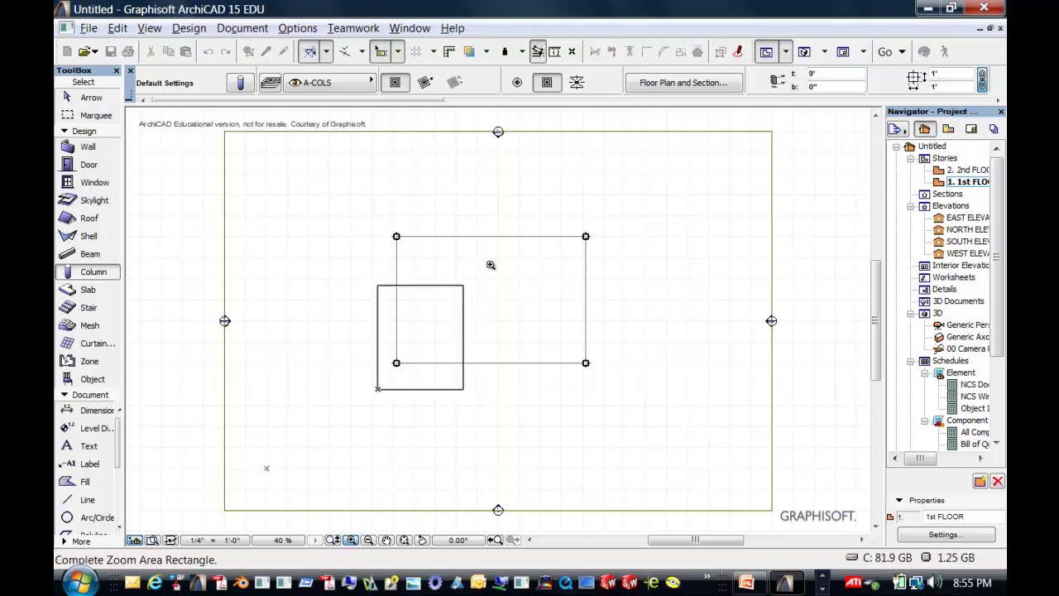
Move the top-left and bottom-left columns inward inside their slab corners
{"action": "left_click", "coordinate": [615, 218]}
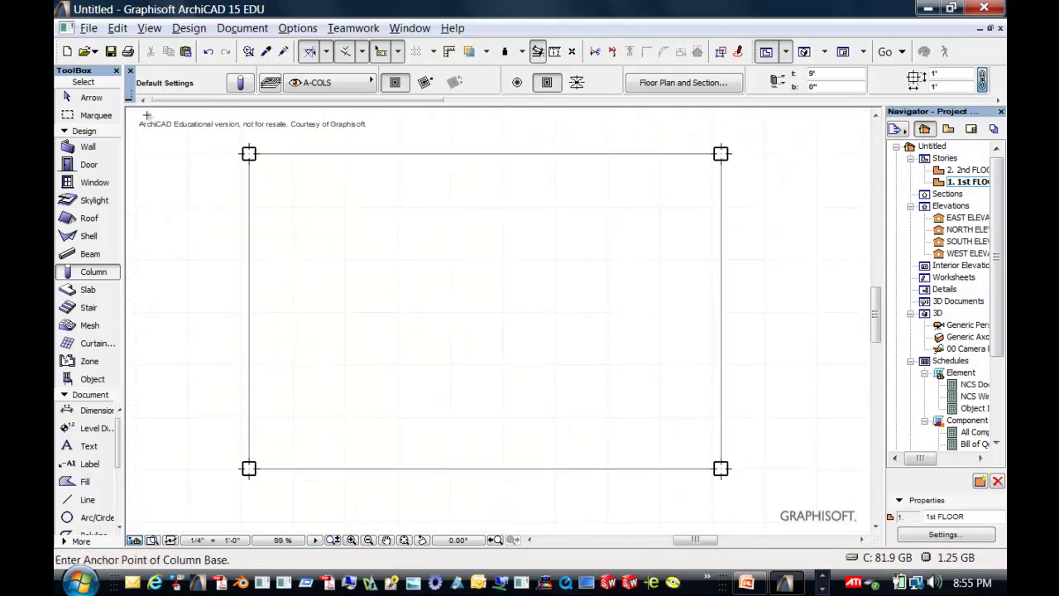
{"action": "left_click", "coordinate": [91, 98]}
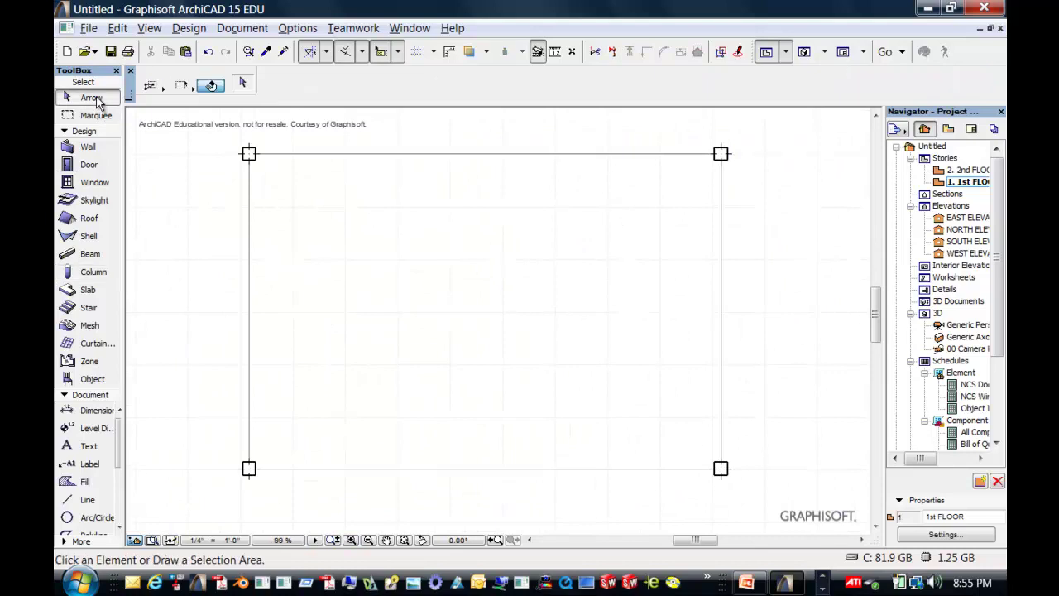
{"action": "left_click", "coordinate": [249, 153]}
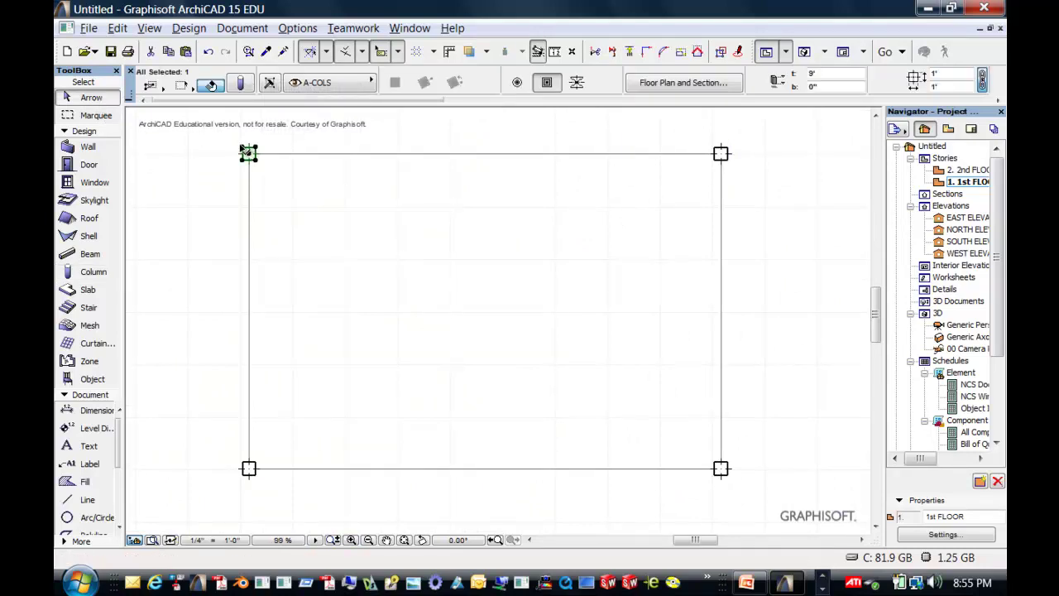
{"action": "left_click_drag", "start_coordinate": [248, 153], "coordinate": [255, 160]}
{"action": "left_click", "coordinate": [248, 468]}
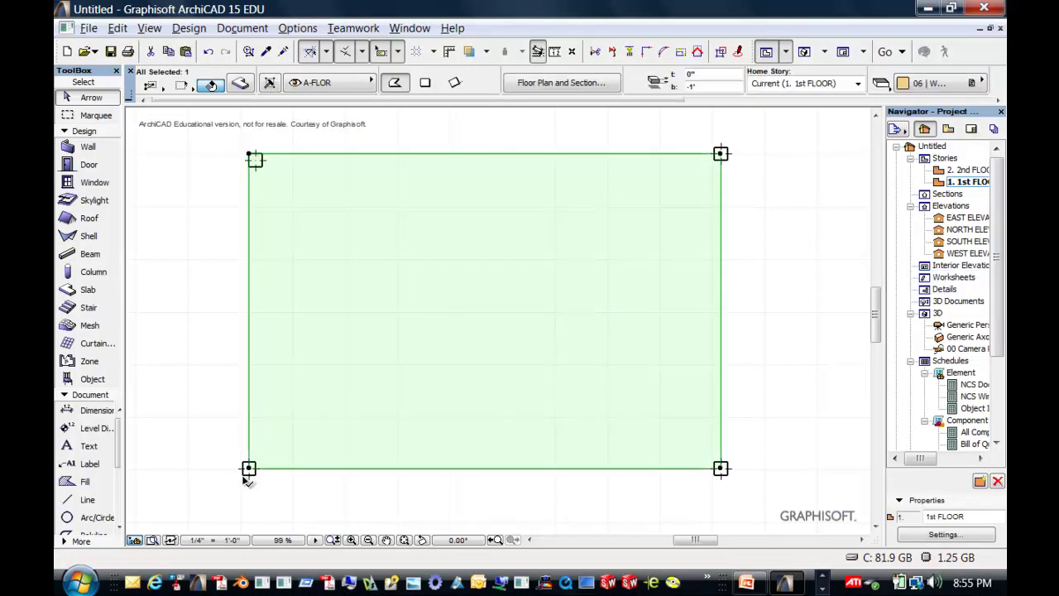
{"action": "left_click", "coordinate": [246, 478]}
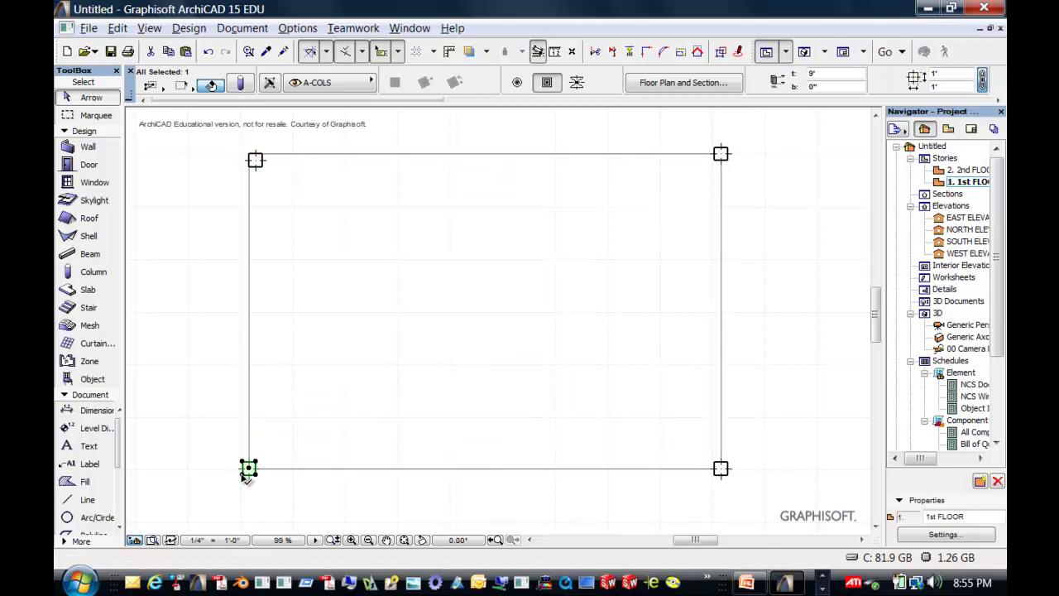
{"action": "left_click_drag", "start_coordinate": [243, 477], "coordinate": [257, 469]}
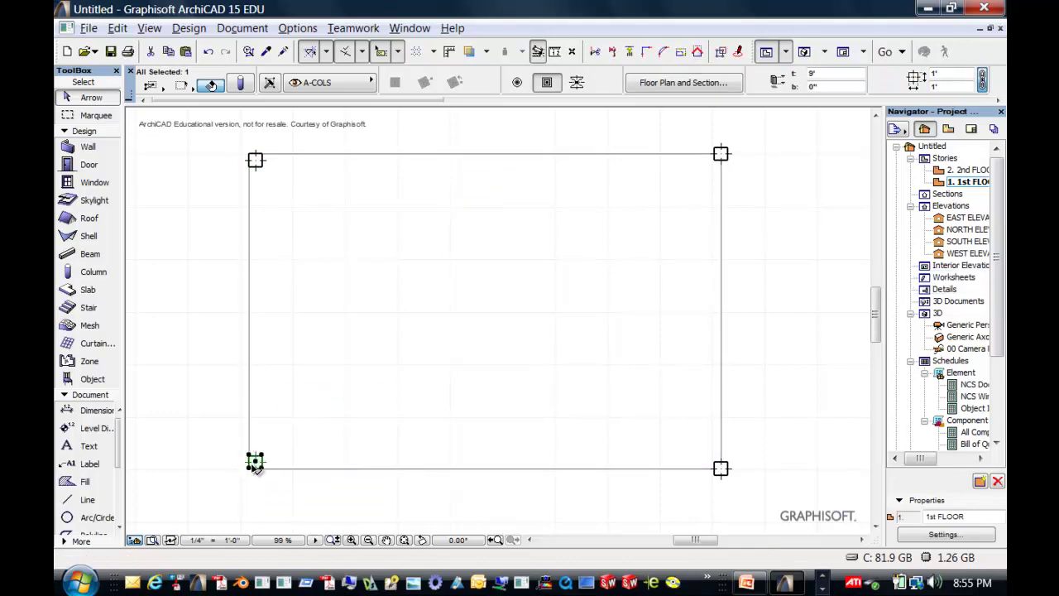
Move the bottom-right and top-right columns inward inside their slab corners
{"action": "left_click", "coordinate": [720, 469]}
{"action": "left_click", "coordinate": [722, 469]}
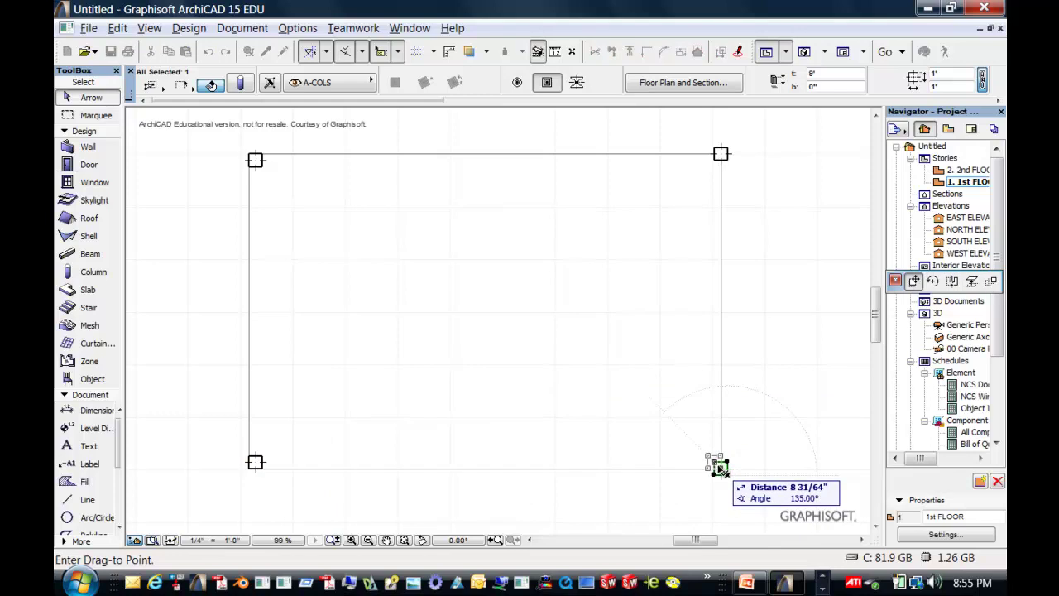
{"action": "left_click", "coordinate": [714, 463]}
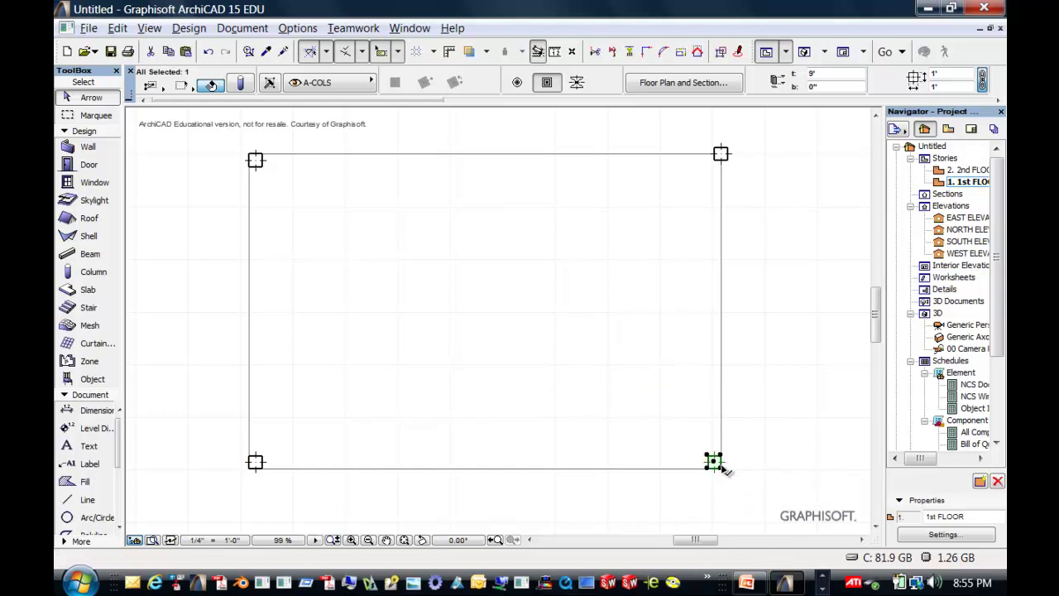
{"action": "left_click", "coordinate": [727, 154]}
{"action": "left_click", "coordinate": [726, 153]}
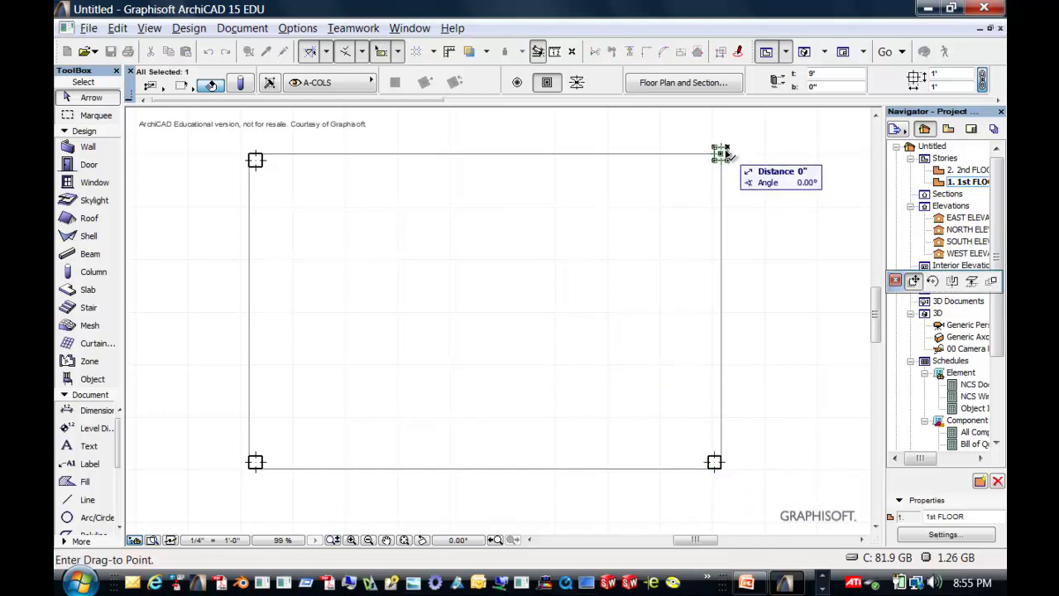
{"action": "left_click", "coordinate": [714, 160]}
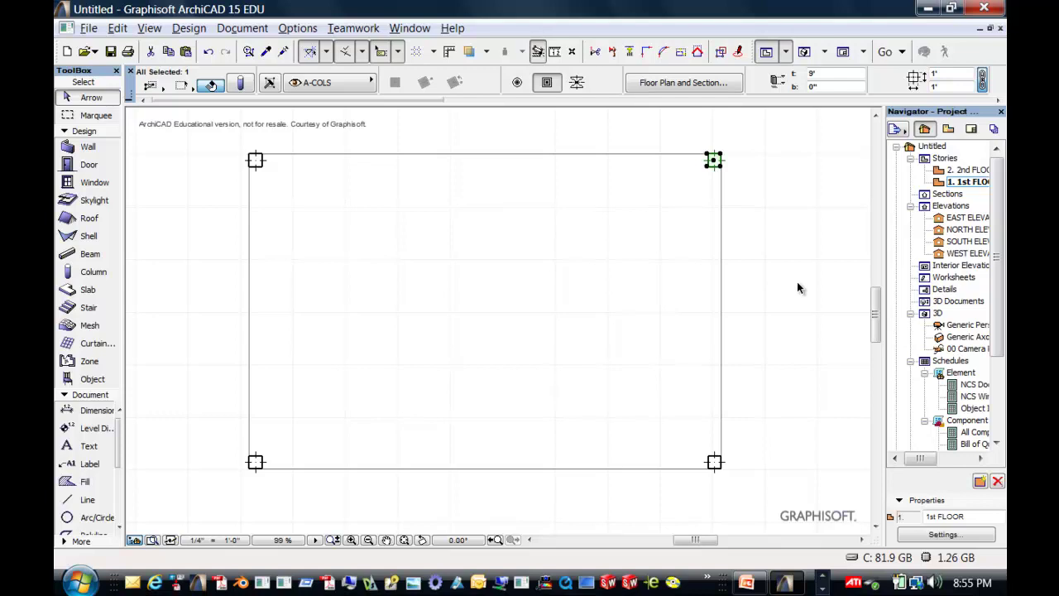
{"action": "left_click", "coordinate": [965, 326]}
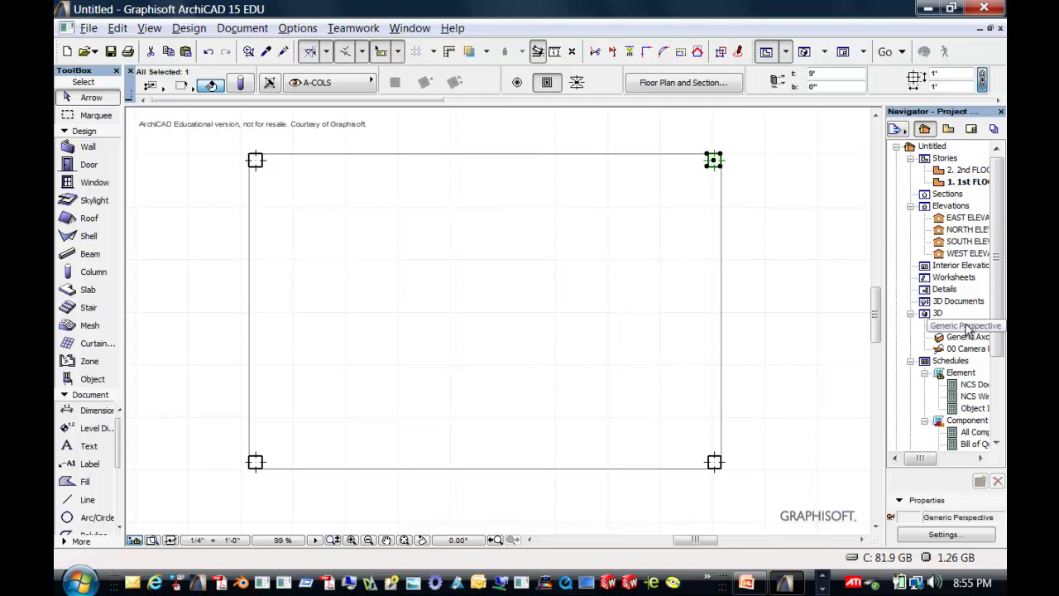
{"action": "double_click", "coordinate": [965, 327]}
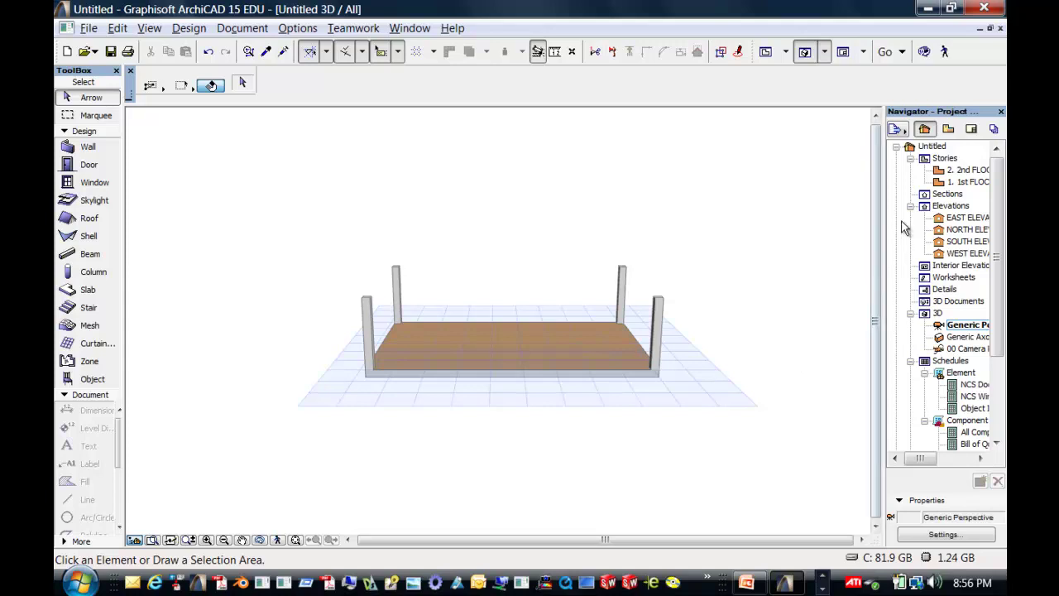
{"action": "double_click", "coordinate": [941, 182]}
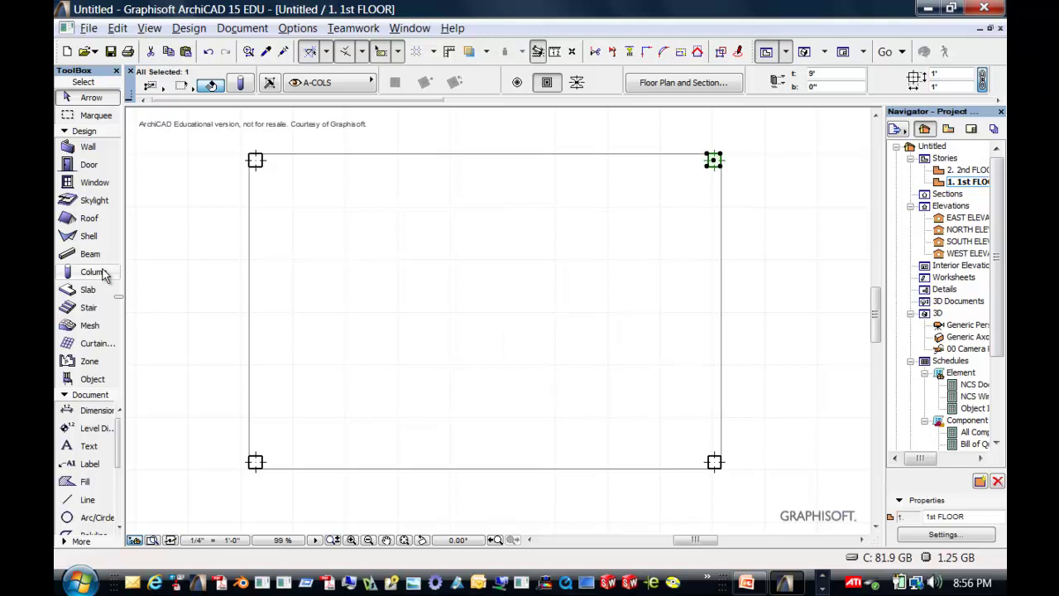
Draw the roof as a rectangle from the slab's lower-left to upper-right corner
{"action": "left_click", "coordinate": [89, 220]}
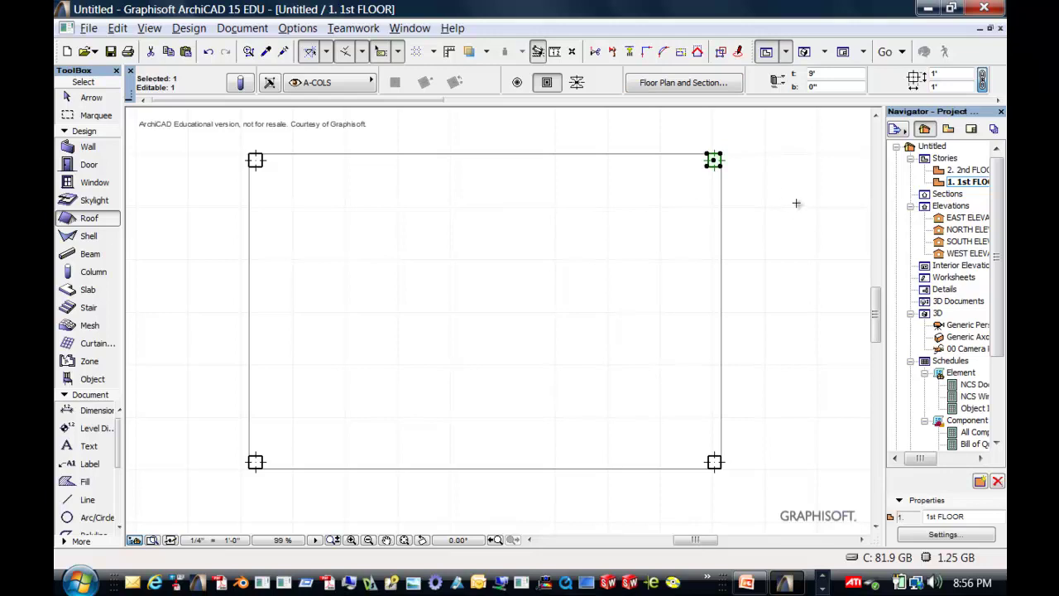
{"action": "key", "text": "Escape"}
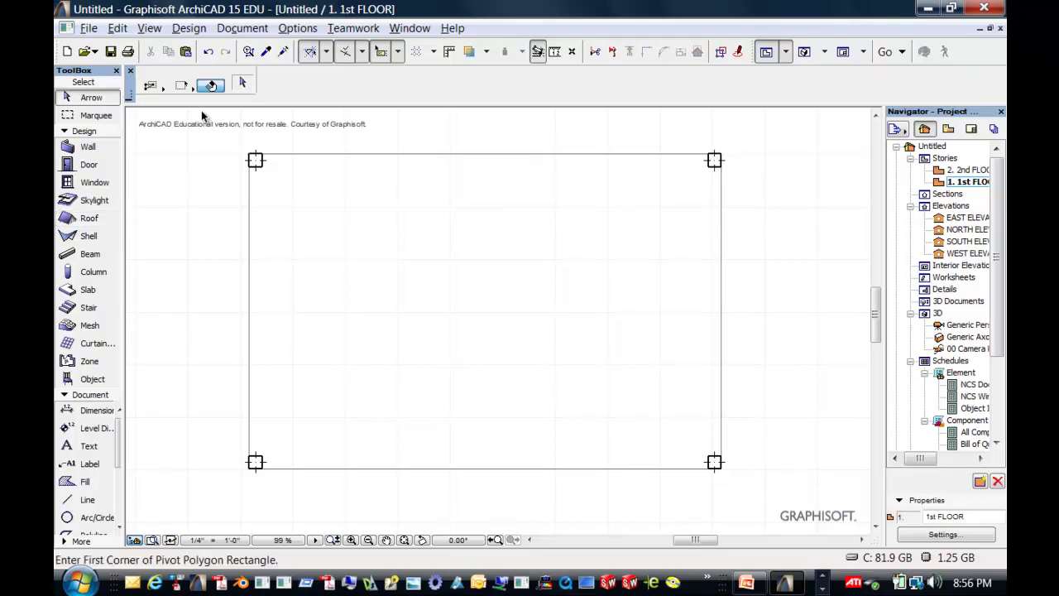
{"action": "left_click", "coordinate": [106, 217]}
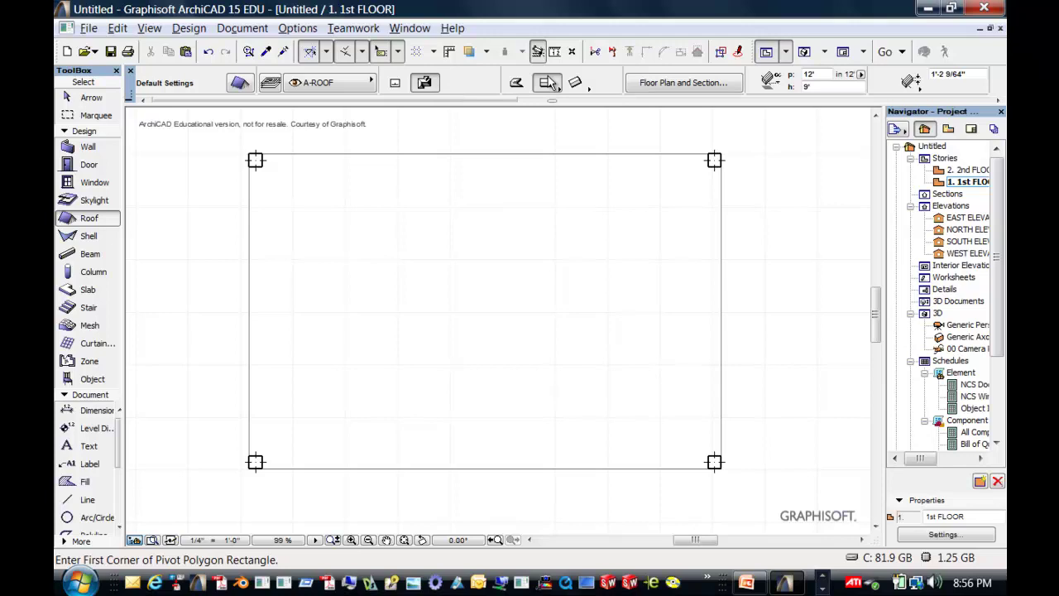
{"action": "left_click", "coordinate": [252, 464]}
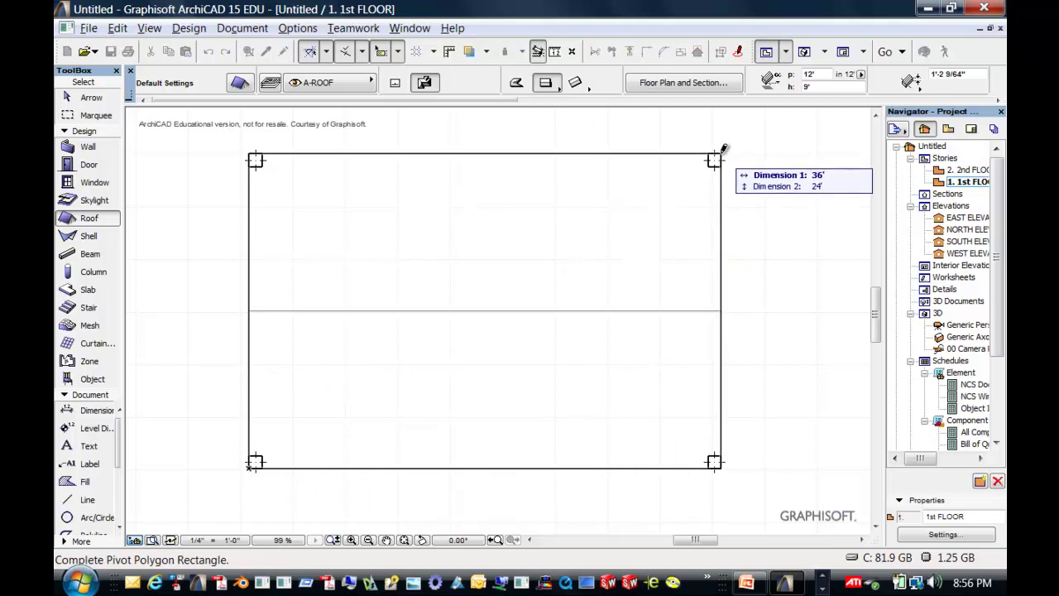
{"action": "left_click", "coordinate": [721, 149]}
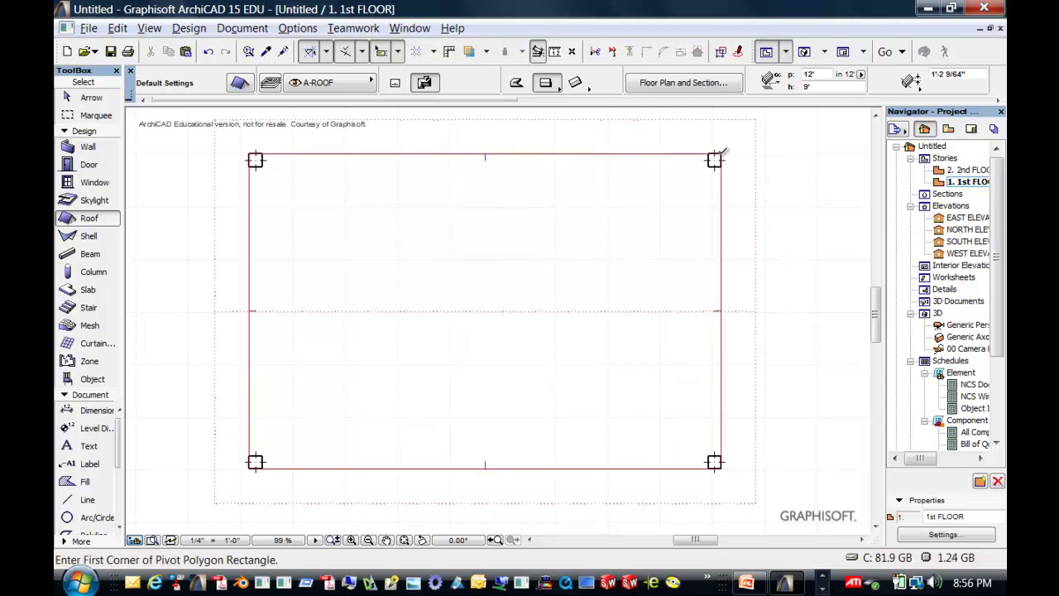
Orbit the 3D perspective to view the gable roof and enter a 1' roof offset
{"action": "double_click", "coordinate": [949, 327]}
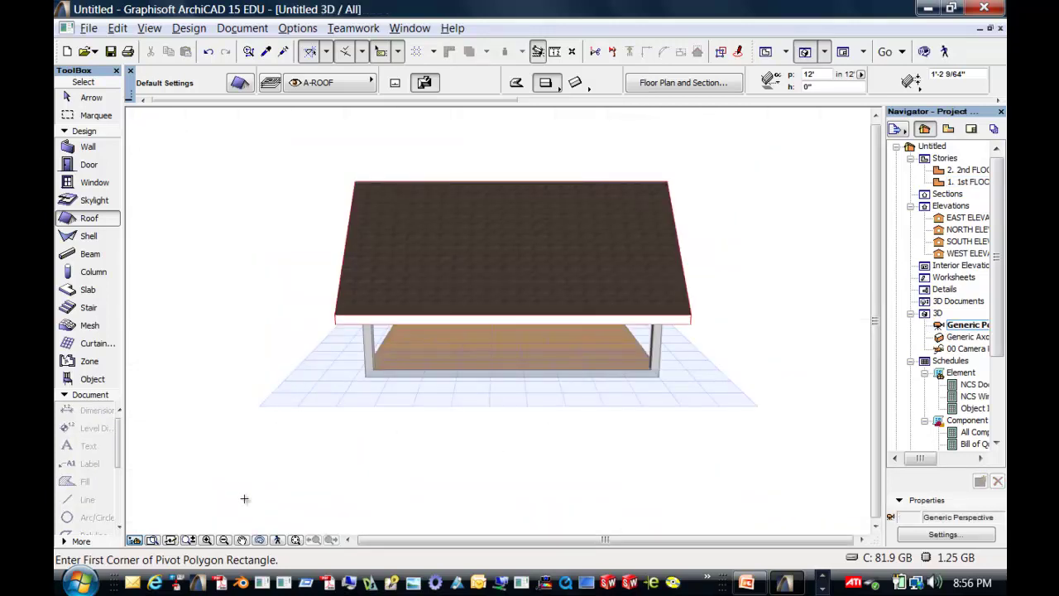
{"action": "left_click", "coordinate": [258, 539]}
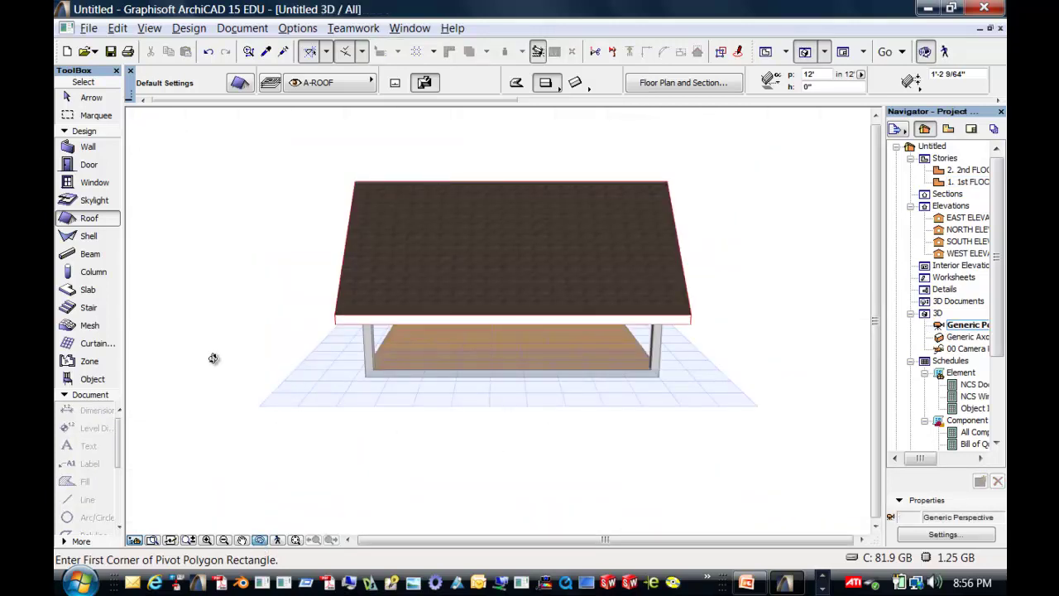
{"action": "left_click_drag", "start_coordinate": [216, 359], "coordinate": [751, 339]}
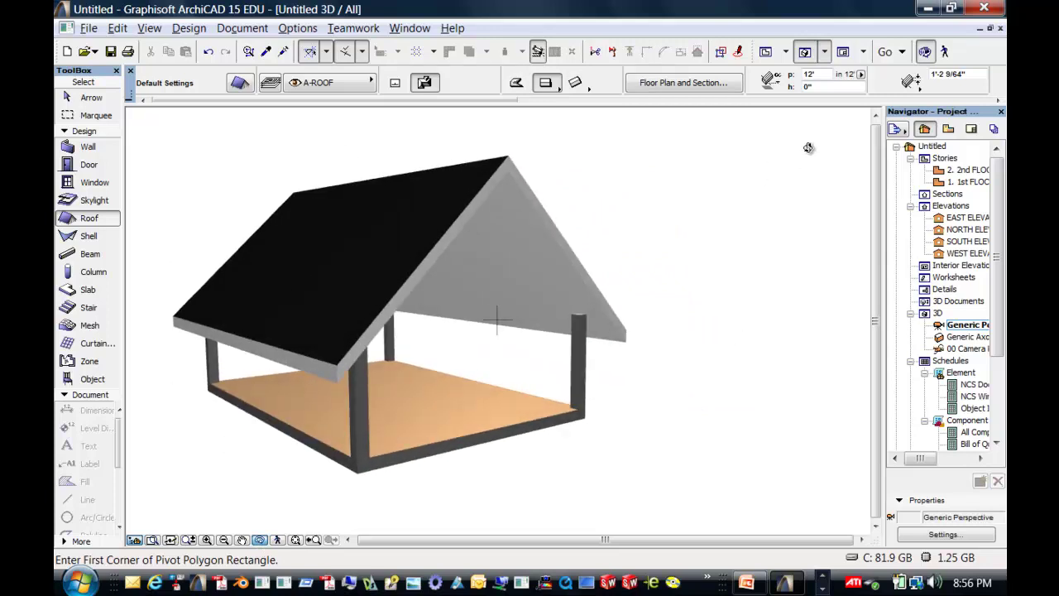
{"action": "left_click", "coordinate": [991, 98]}
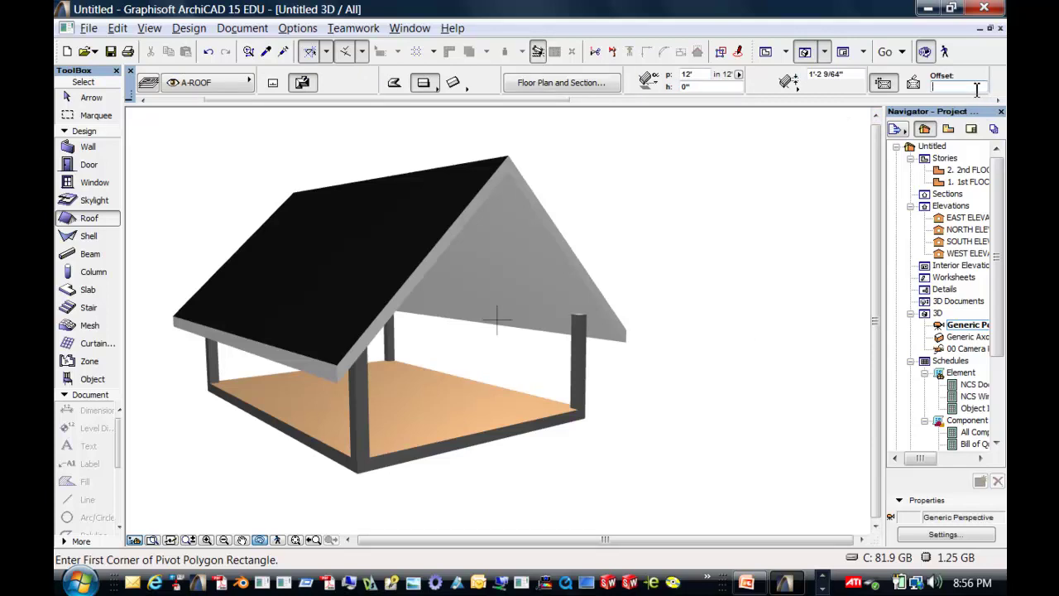
{"action": "key", "text": "Return"}
{"action": "left_click", "coordinate": [957, 87]}
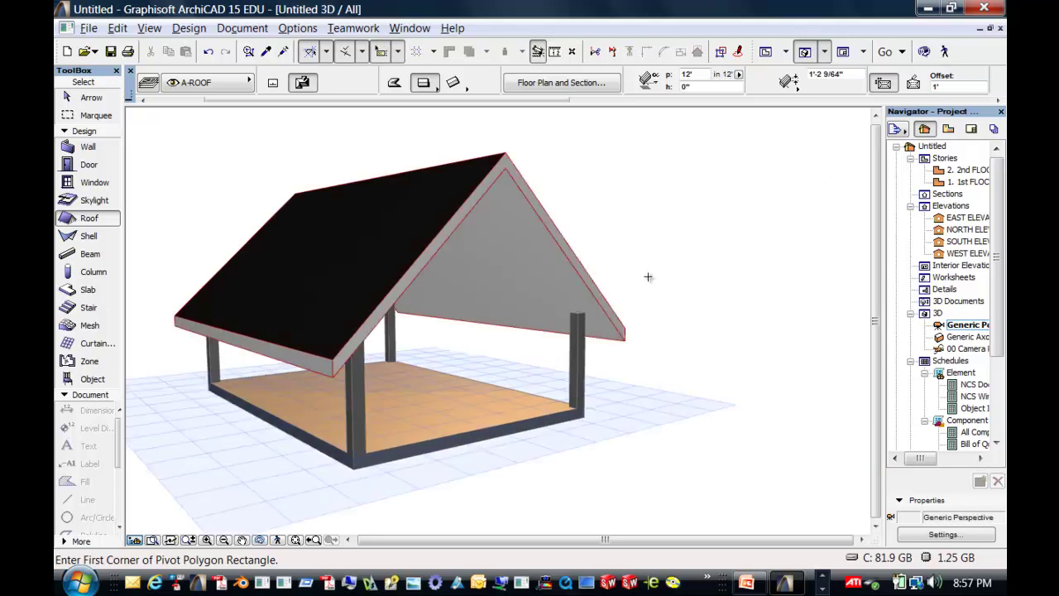
On the 1st FLOOR plan, edit the roof offset and cancel an unfinished roof rectangle
{"action": "double_click", "coordinate": [959, 182]}
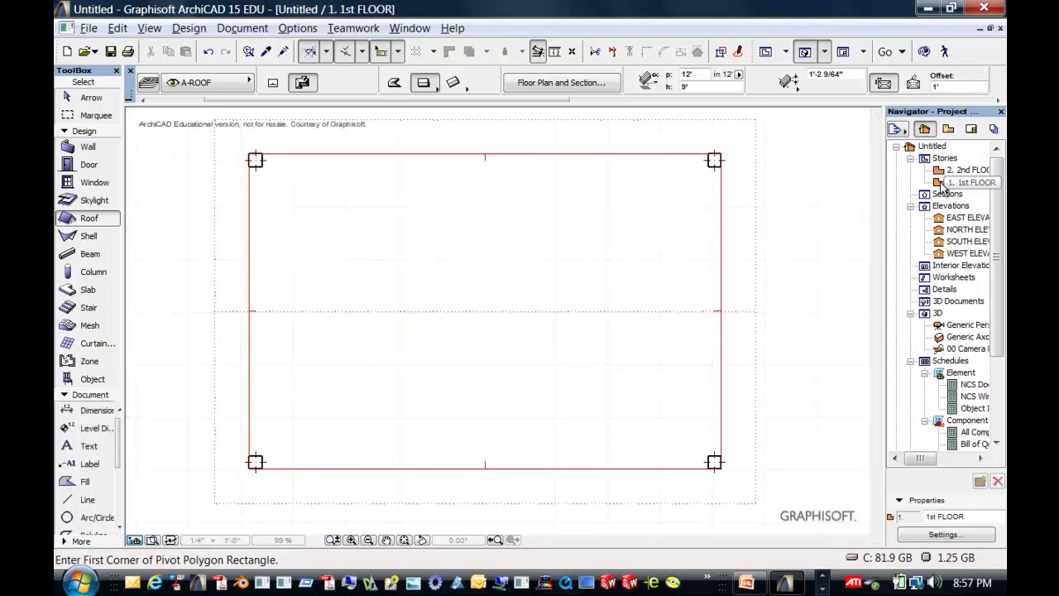
{"action": "left_click", "coordinate": [959, 85]}
{"action": "left_click", "coordinate": [813, 181]}
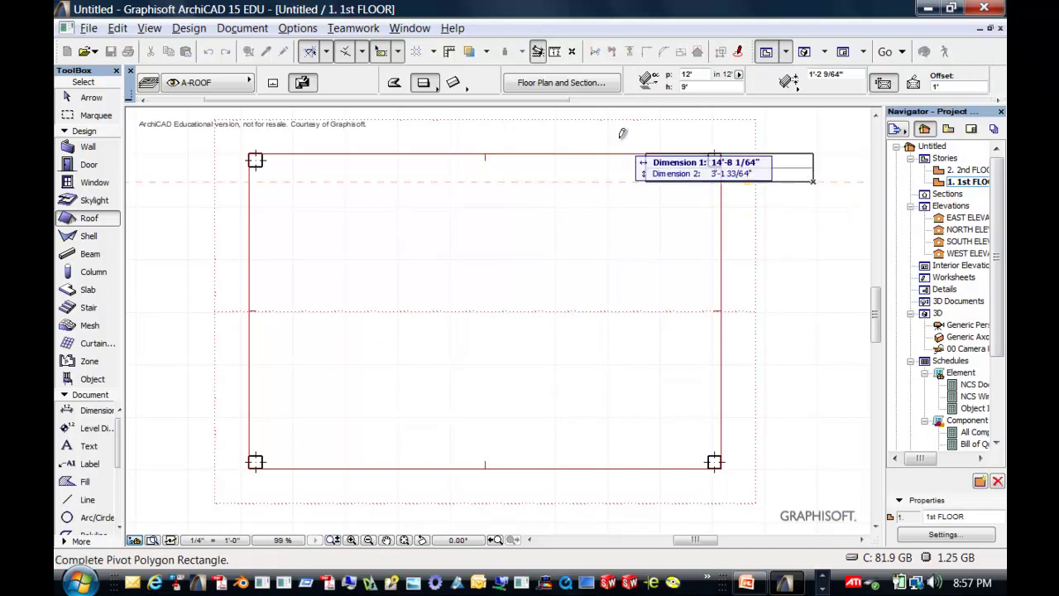
{"action": "key", "text": "Escape"}
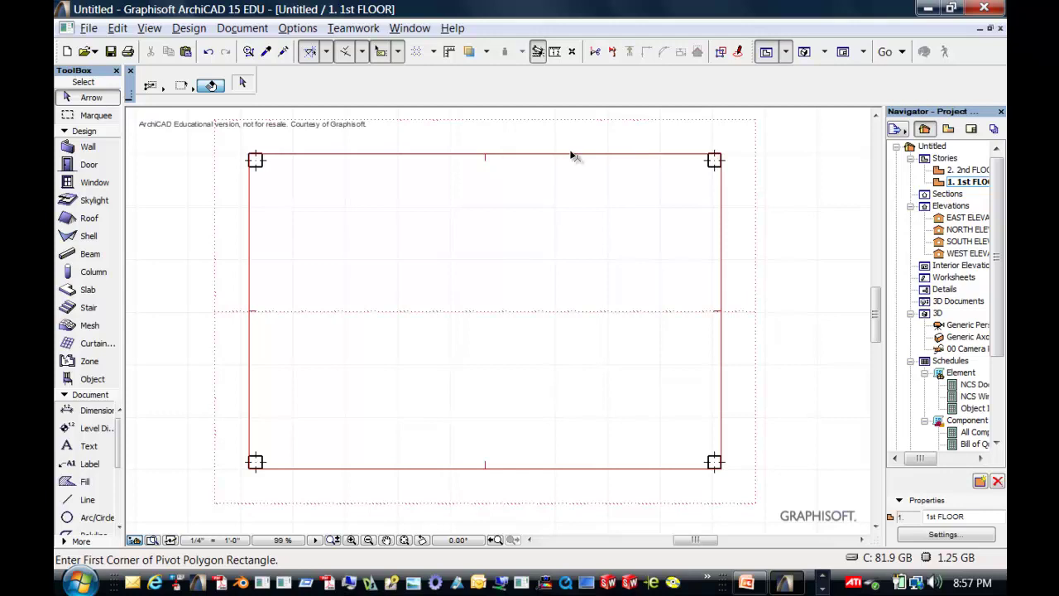
{"action": "left_click", "coordinate": [534, 154]}
In 3D, select the gable roof and apply the reduced 1' eave offset
{"action": "double_click", "coordinate": [967, 324]}
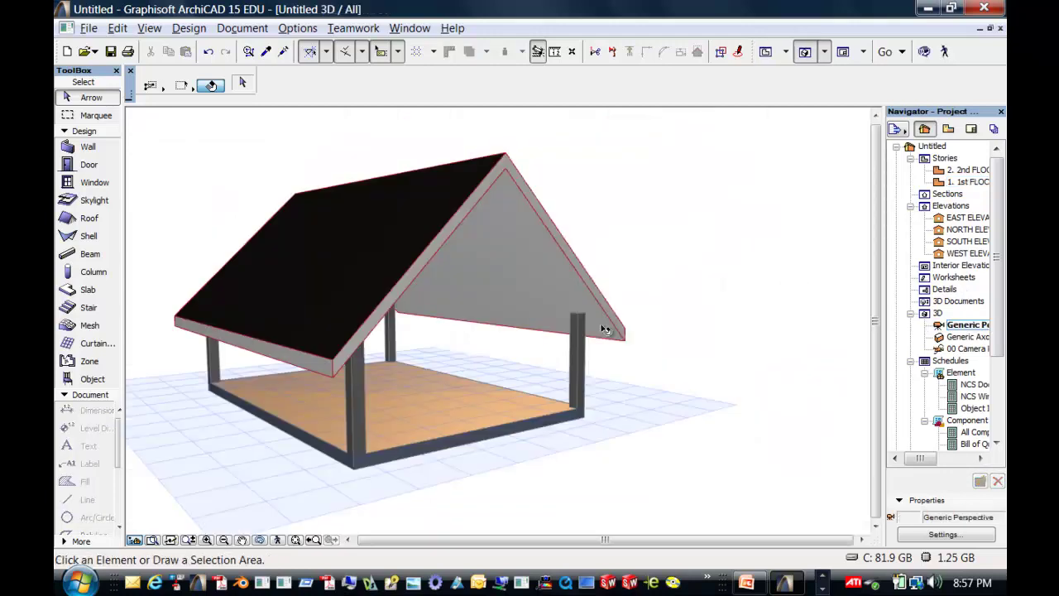
{"action": "left_click", "coordinate": [390, 273]}
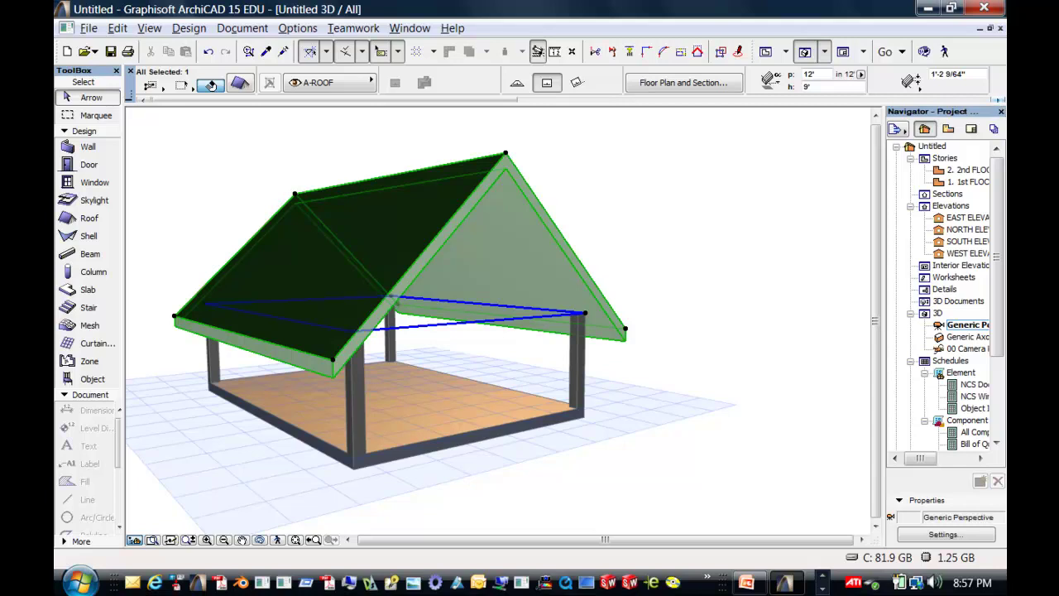
{"action": "left_click", "coordinate": [998, 100]}
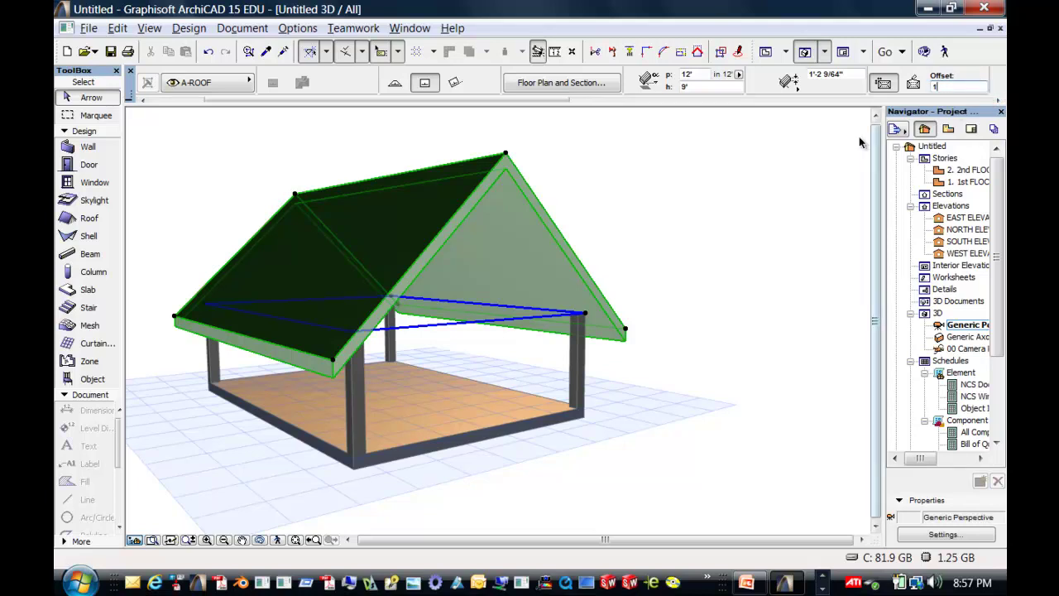
{"action": "key", "text": "Return"}
{"action": "left_click", "coordinate": [800, 168]}
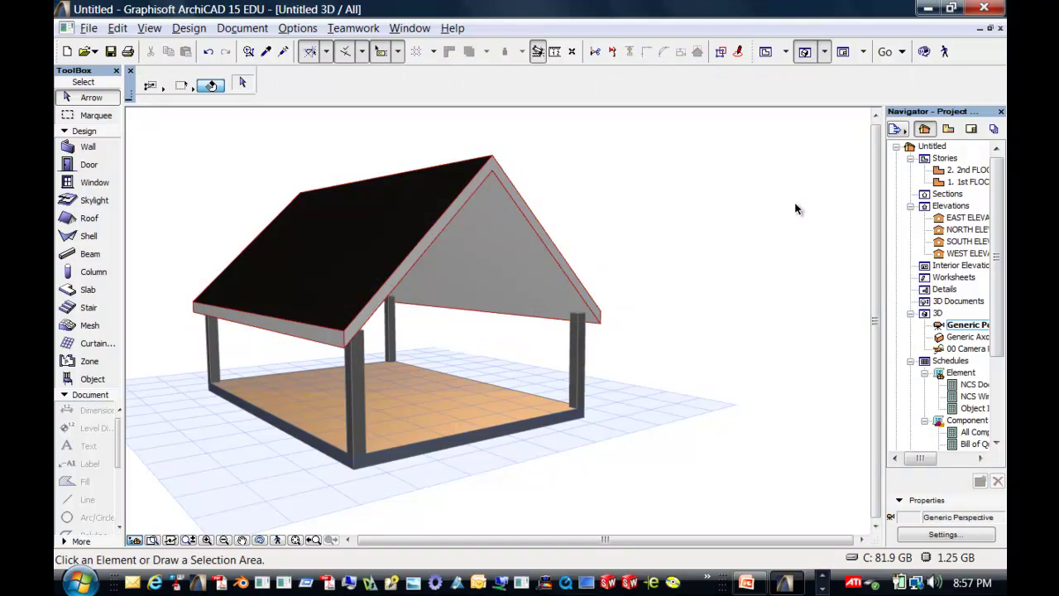
On the 1st FLOOR plan, try RoofMaker's Roof Wizard and dismiss the select-one-roof warning
{"action": "double_click", "coordinate": [940, 183]}
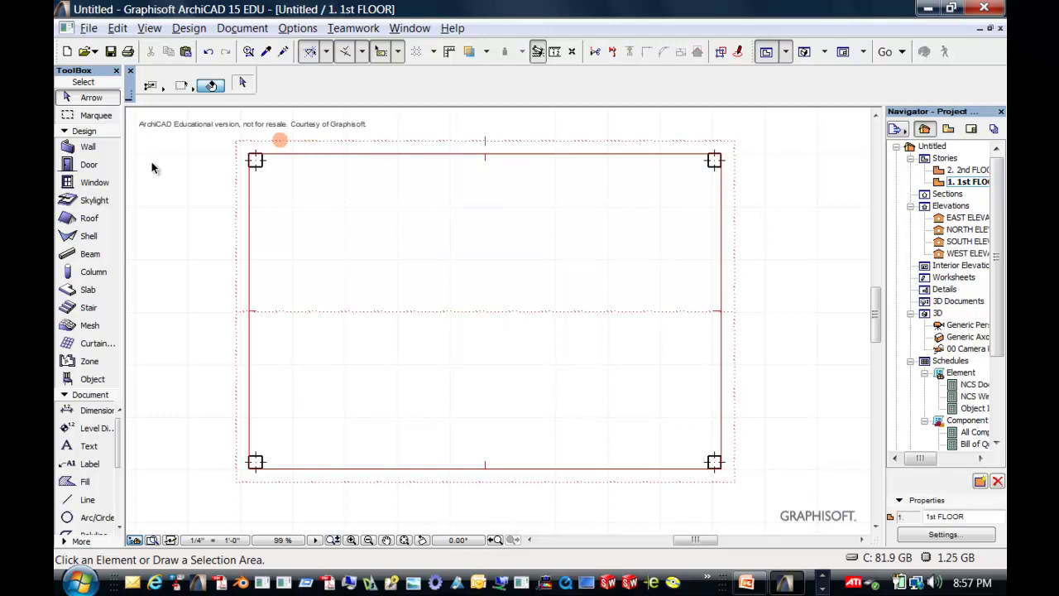
{"action": "left_click", "coordinate": [227, 33]}
{"action": "left_click", "coordinate": [228, 33]}
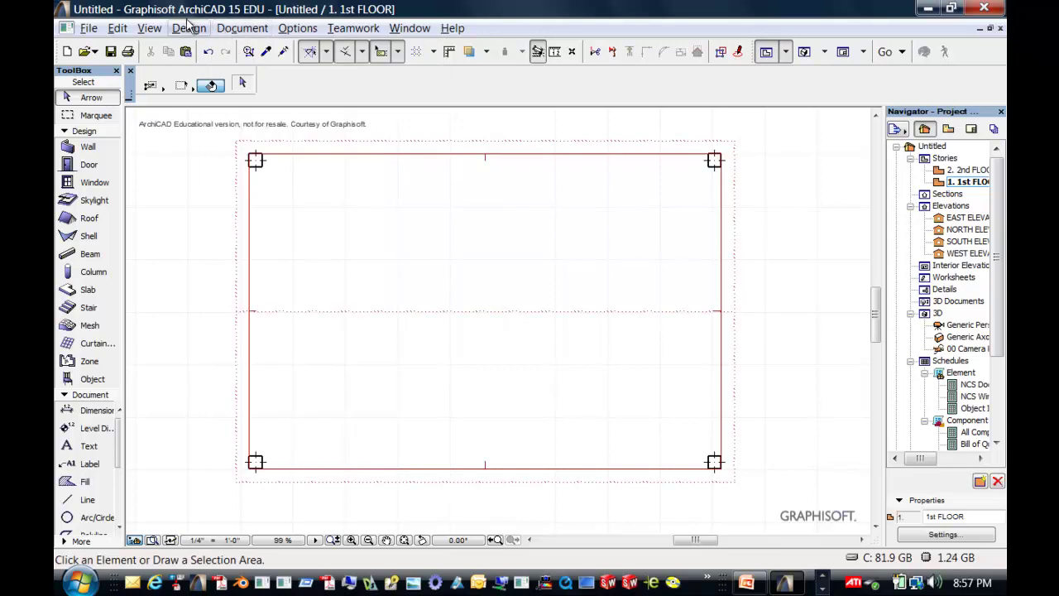
{"action": "left_click", "coordinate": [190, 29]}
{"action": "mouse_move", "coordinate": [294, 436]}
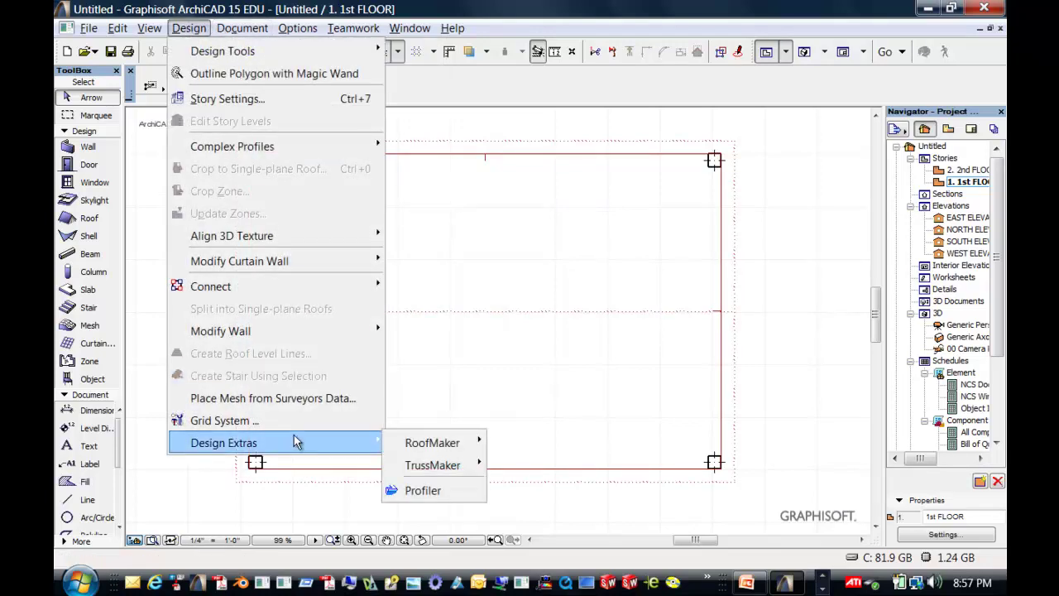
{"action": "mouse_move", "coordinate": [439, 454]}
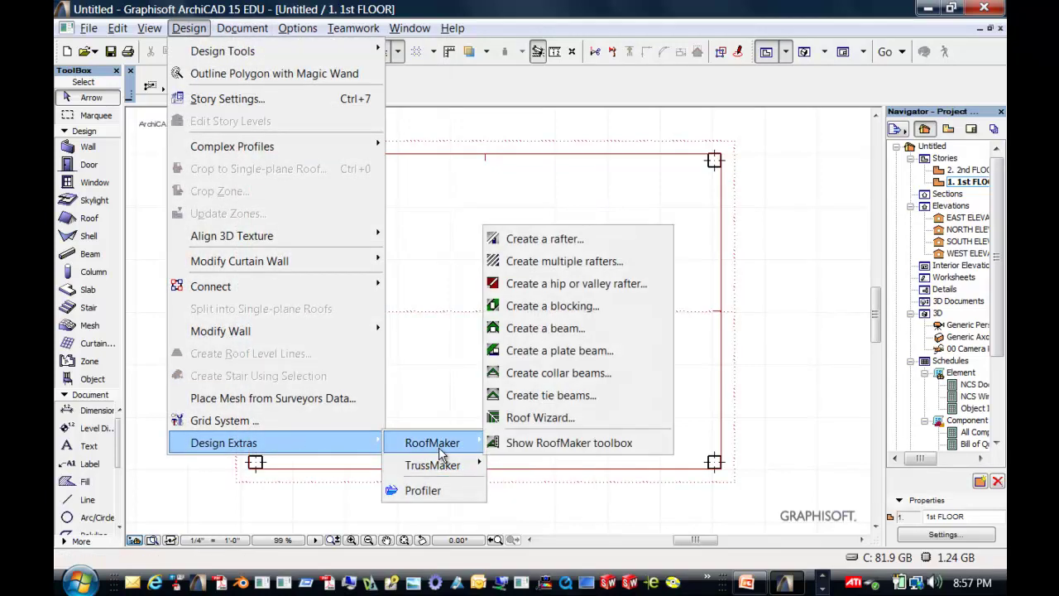
{"action": "left_click", "coordinate": [541, 417]}
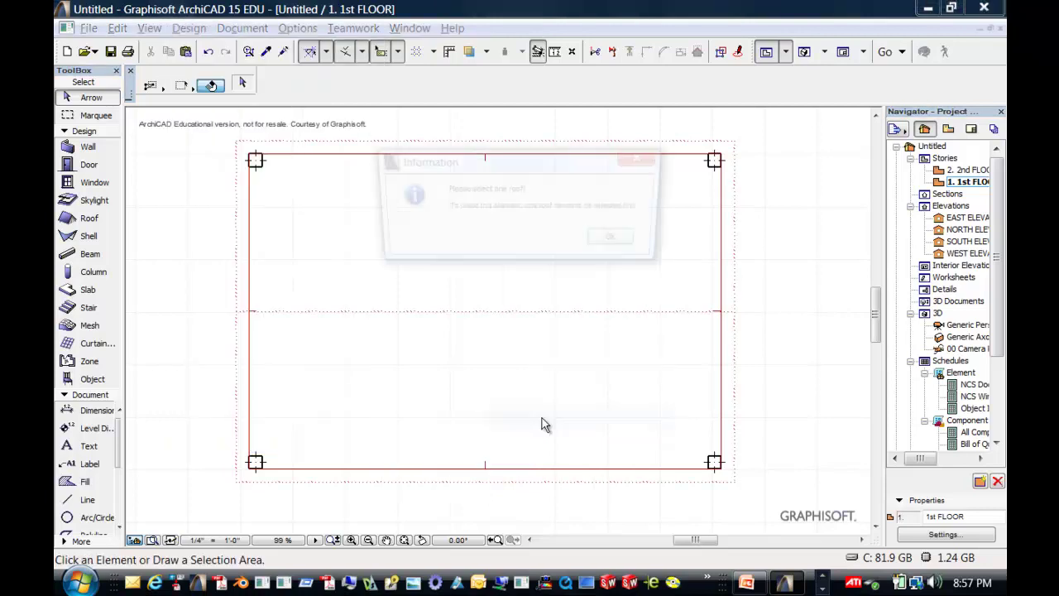
{"action": "left_click", "coordinate": [616, 247]}
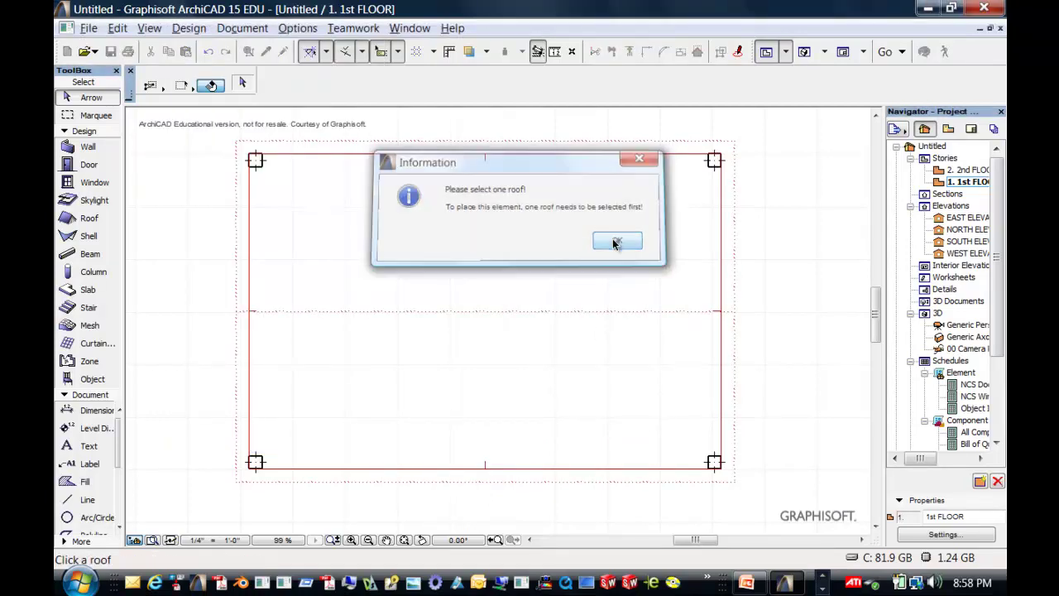
Select the roof on the plan using the Roof tool and Ctrl+A
{"action": "left_click", "coordinate": [89, 219]}
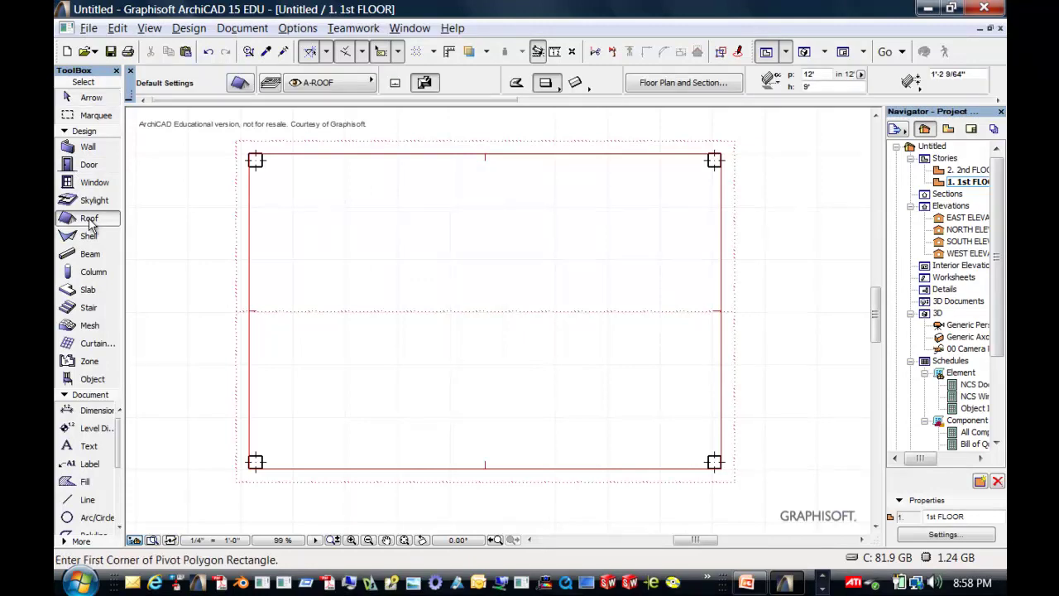
{"action": "key", "text": "ctrl+a"}
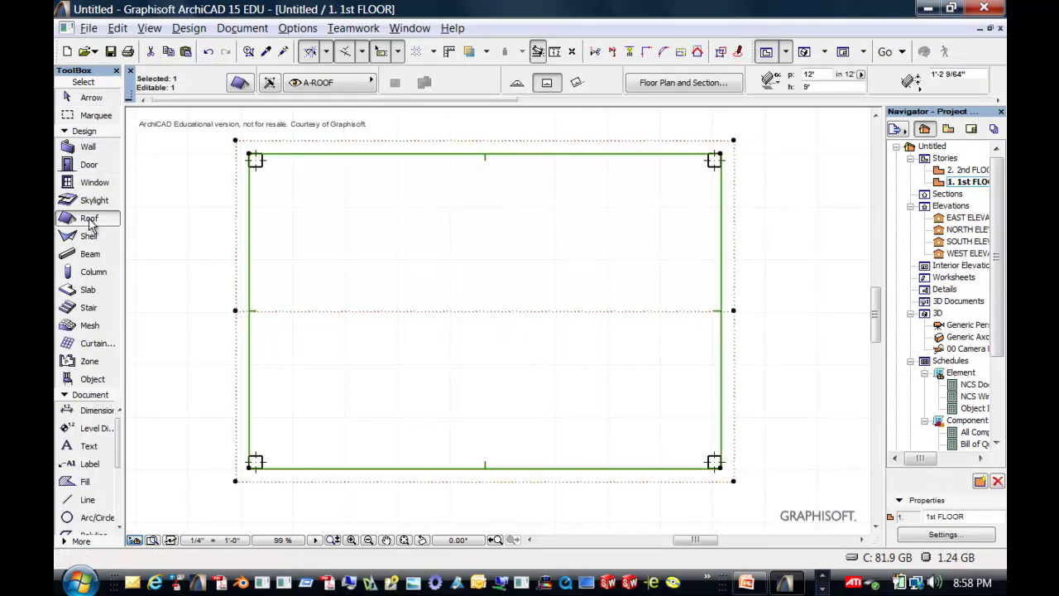
{"action": "left_click", "coordinate": [189, 28]}
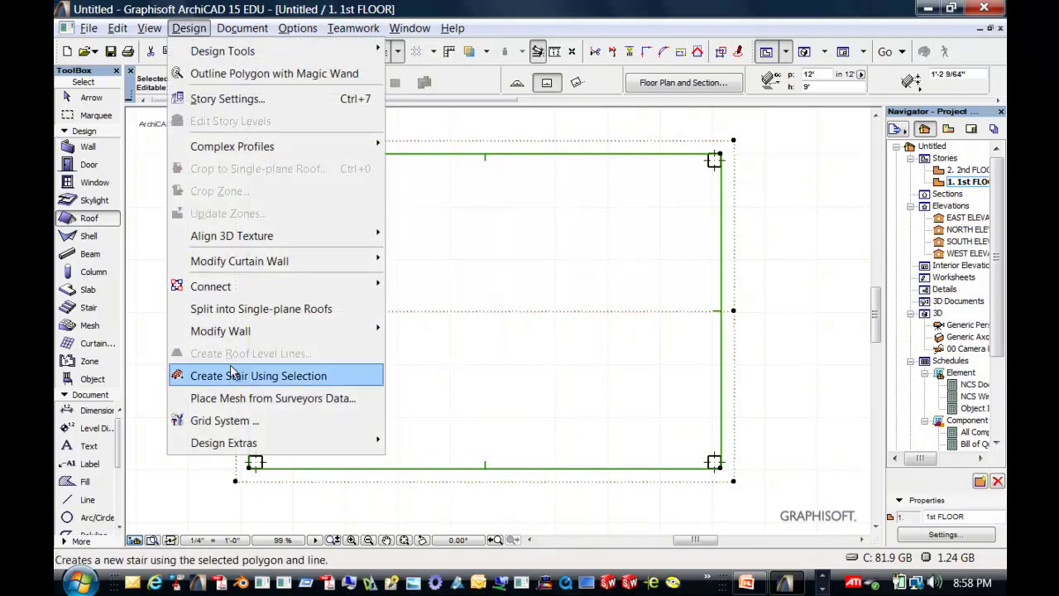
In the Roof Wizard, review the Collars, Beams, Blockings and Hip Rafters tabs and set layer A-PICT
{"action": "mouse_move", "coordinate": [350, 442]}
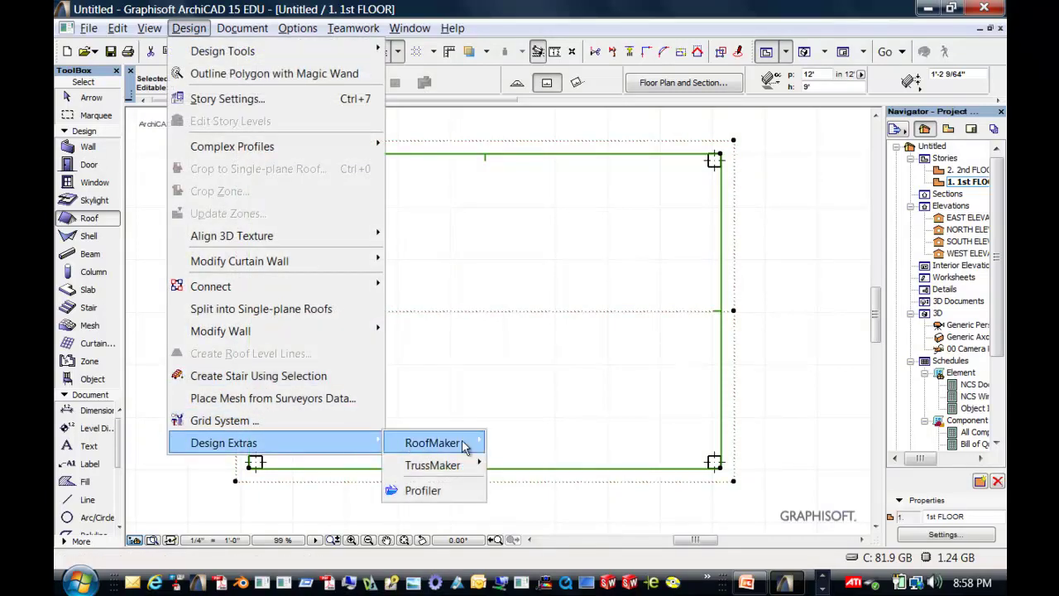
{"action": "mouse_move", "coordinate": [463, 447]}
{"action": "left_click", "coordinate": [515, 417]}
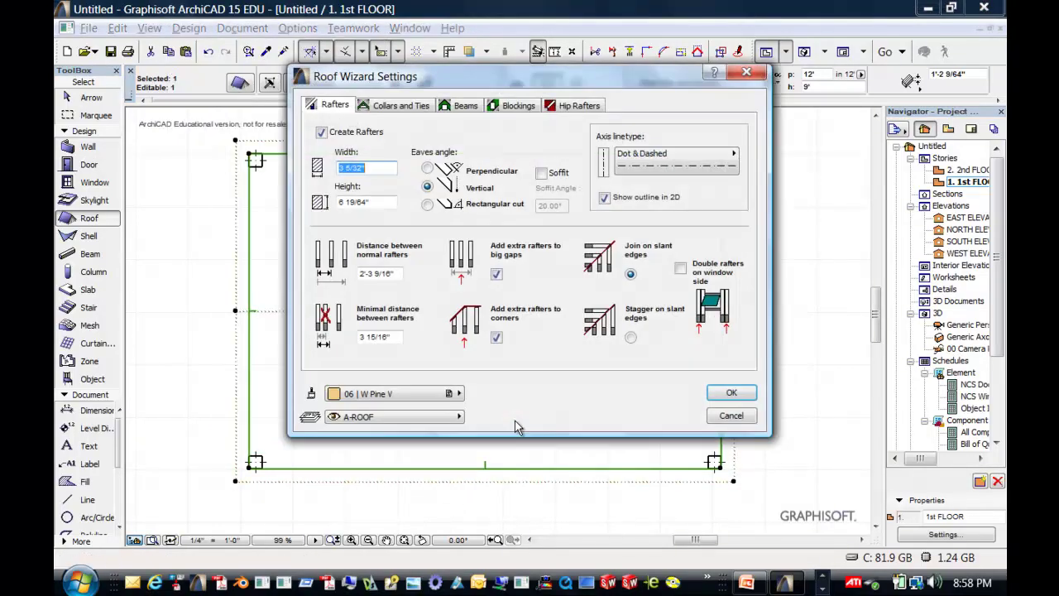
{"action": "left_click", "coordinate": [386, 109]}
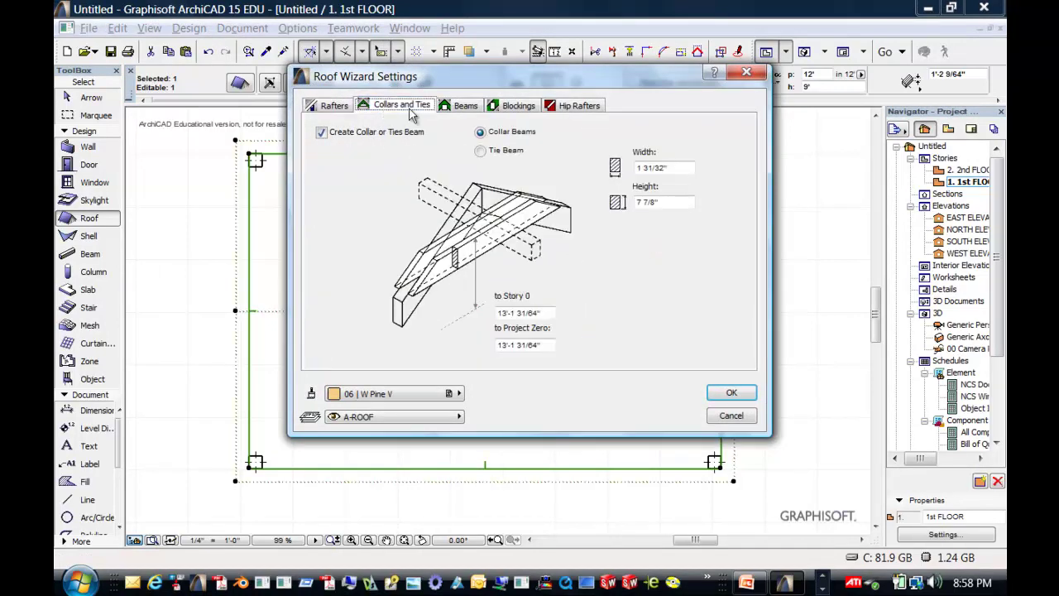
{"action": "left_click", "coordinate": [472, 110]}
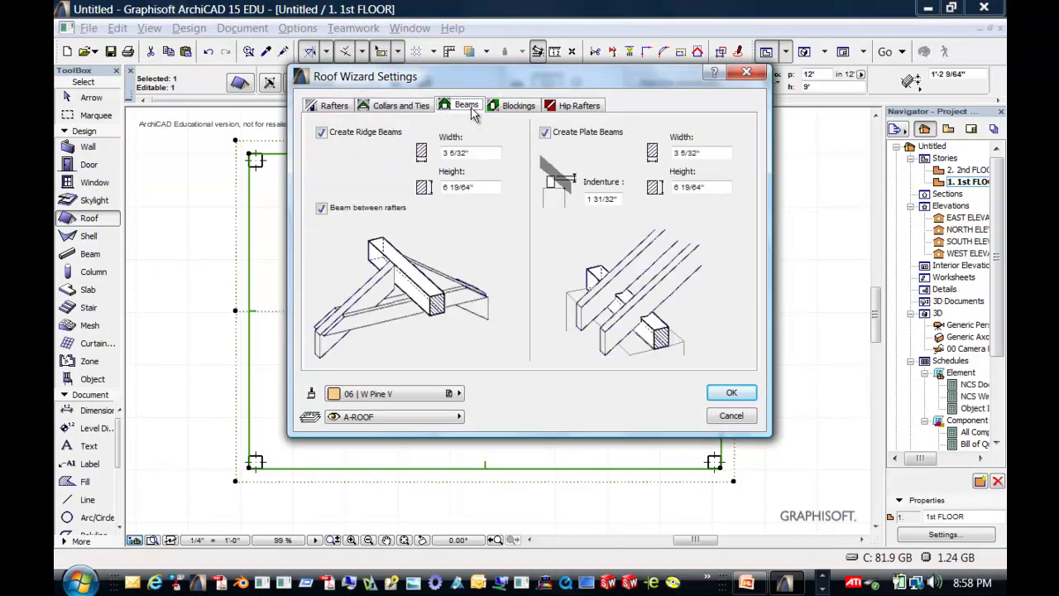
{"action": "left_click", "coordinate": [521, 109]}
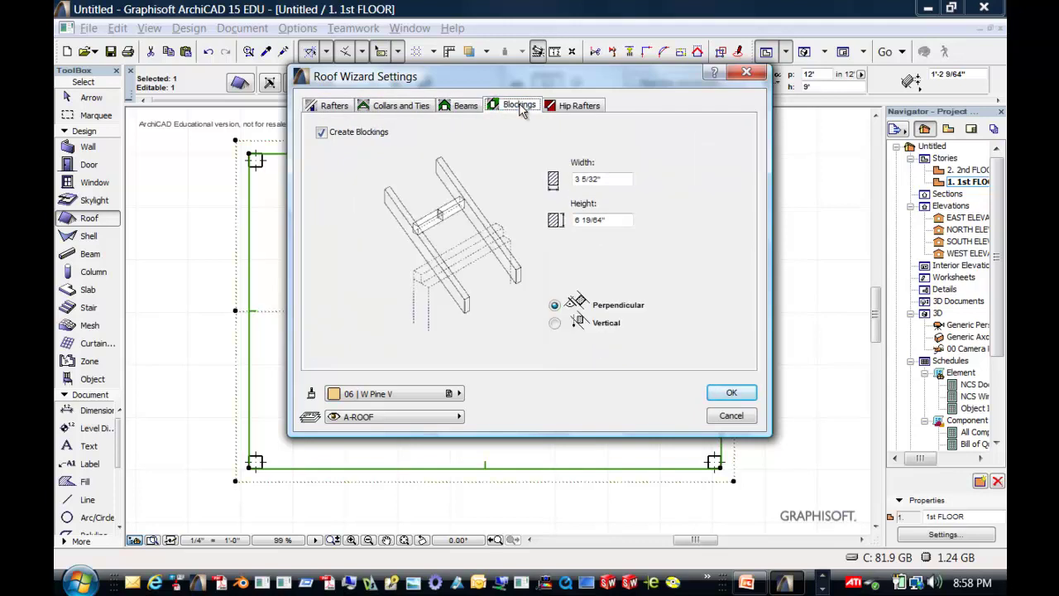
{"action": "left_click", "coordinate": [575, 111]}
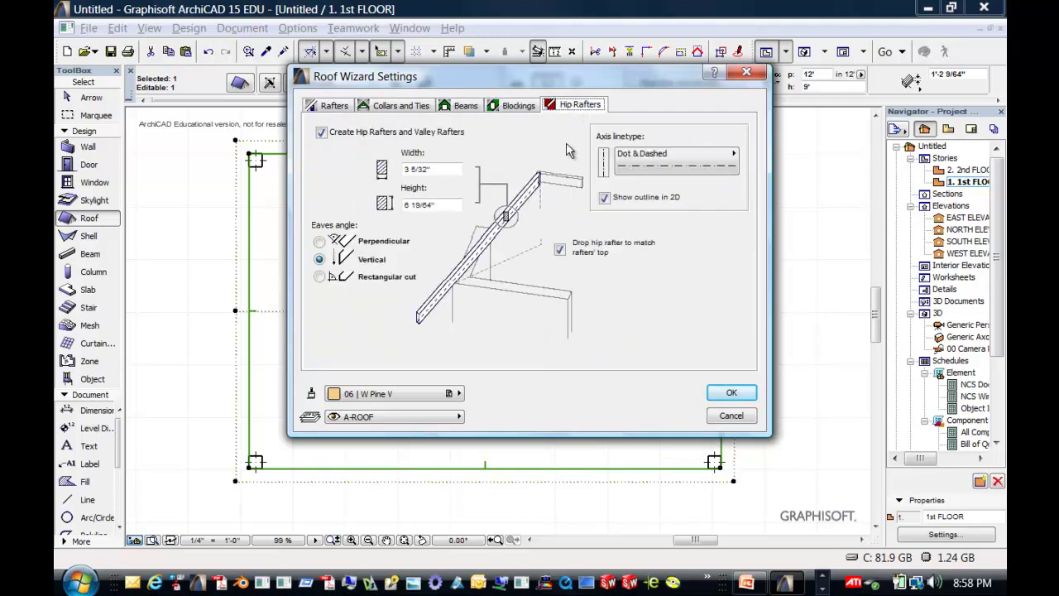
{"action": "left_click", "coordinate": [460, 418]}
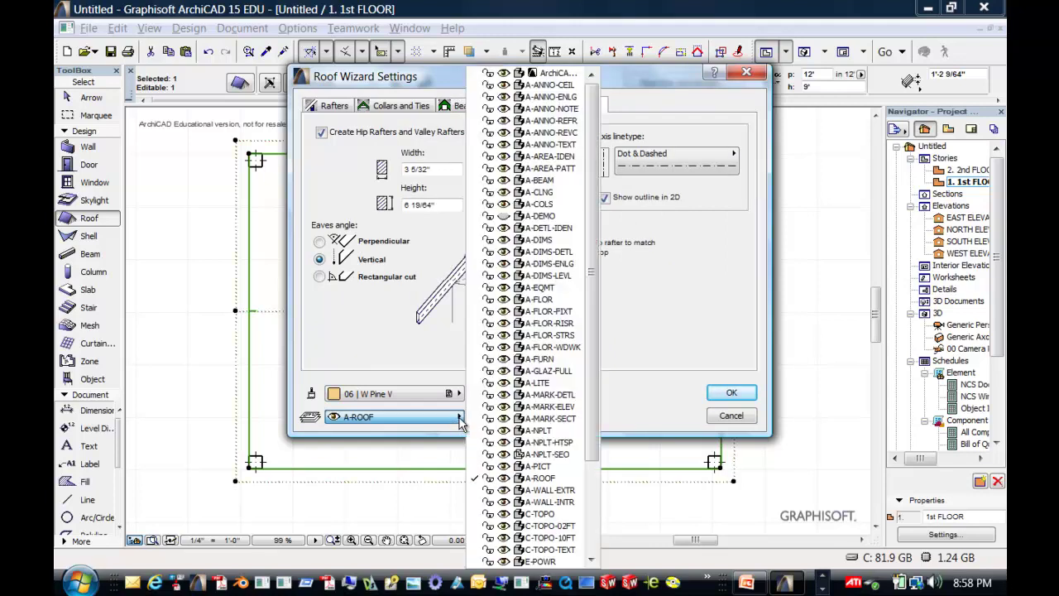
{"action": "left_click", "coordinate": [508, 469]}
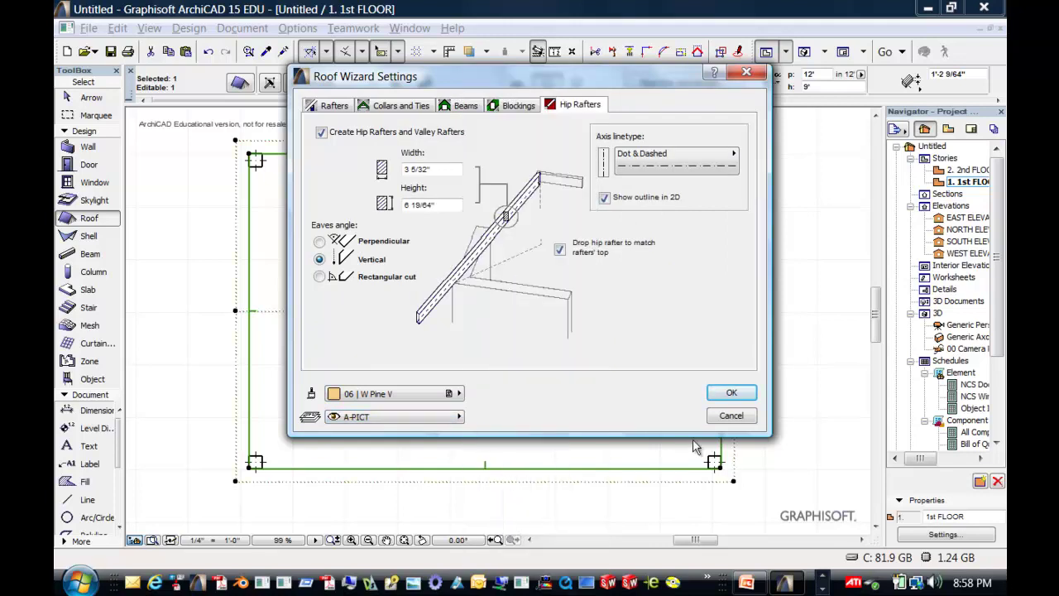
Generate the timber framing and hide the roof's A-ROOF layer in the 3D perspective
{"action": "left_click", "coordinate": [726, 394]}
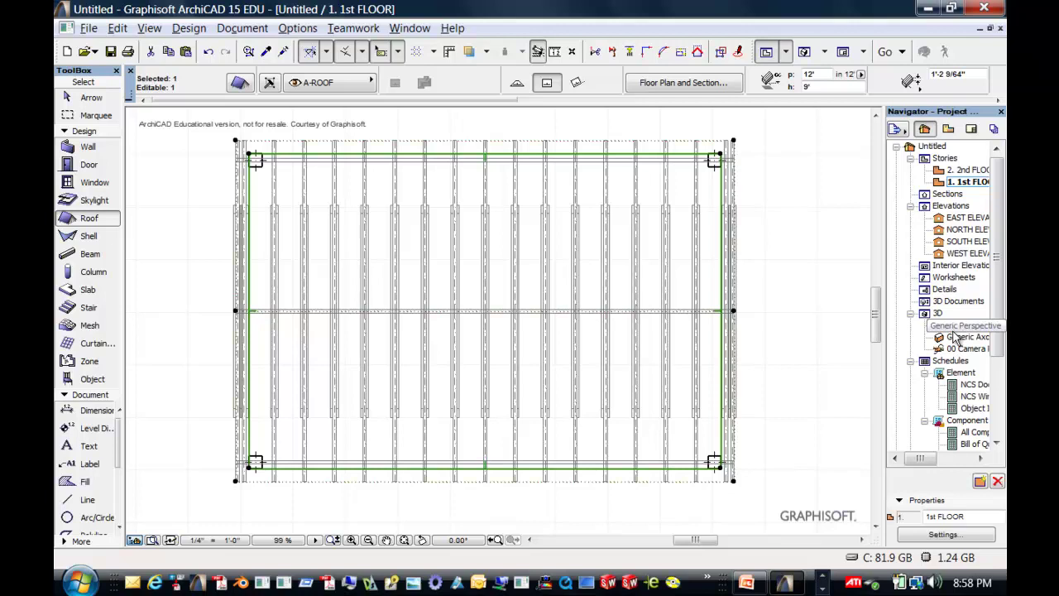
{"action": "double_click", "coordinate": [953, 327]}
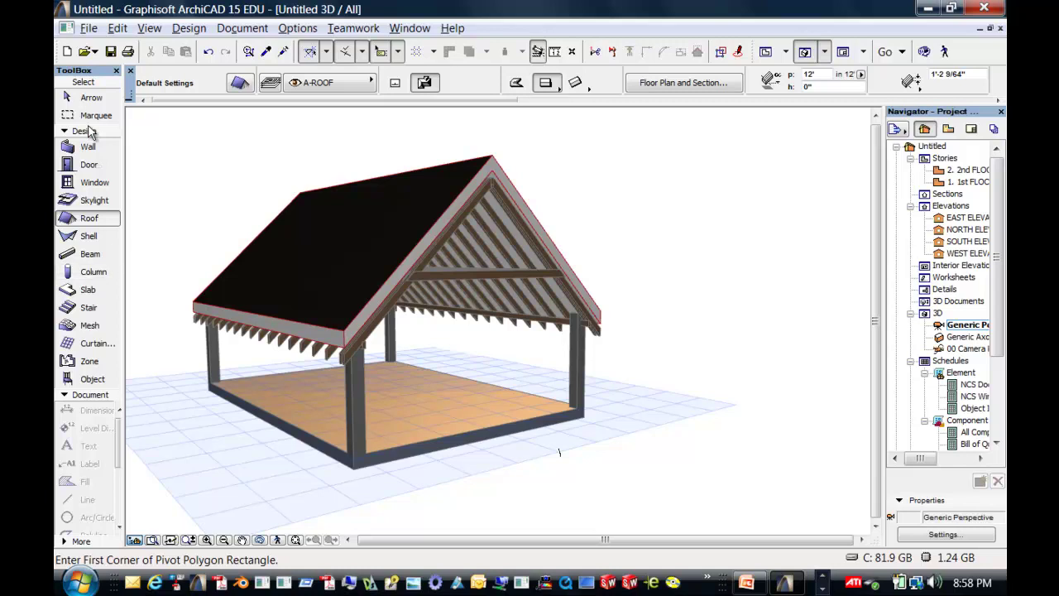
{"action": "left_click", "coordinate": [87, 98]}
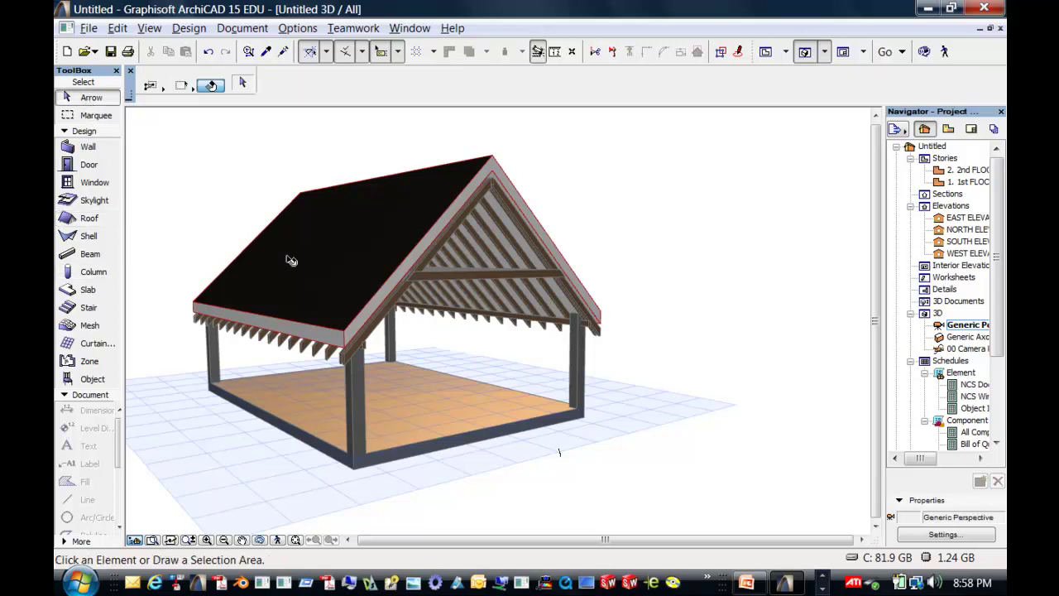
{"action": "left_click", "coordinate": [337, 278]}
{"action": "right_click", "coordinate": [337, 278]}
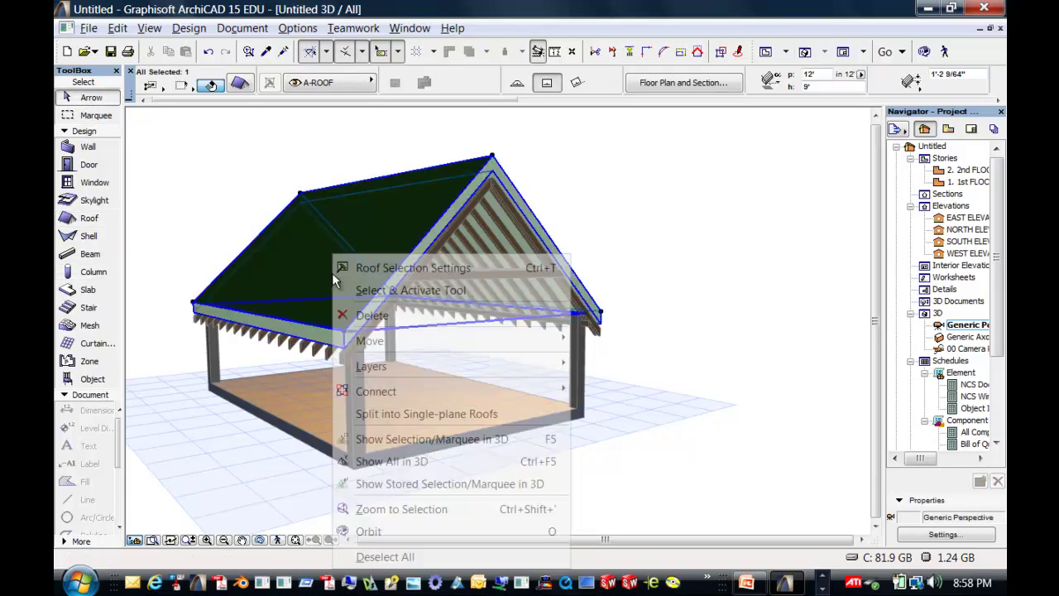
{"action": "mouse_move", "coordinate": [467, 368]}
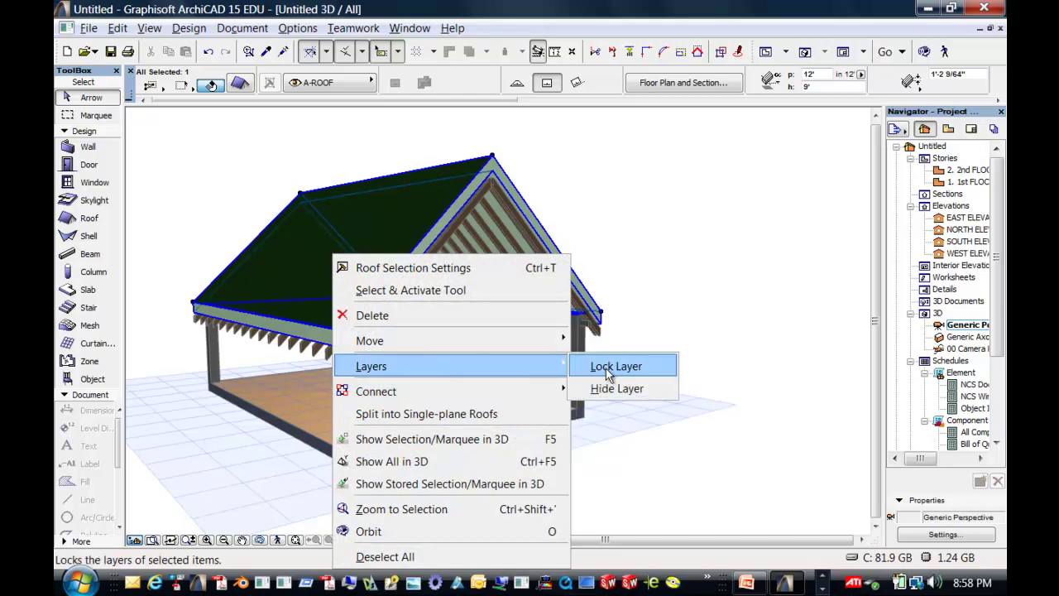
{"action": "left_click", "coordinate": [626, 384]}
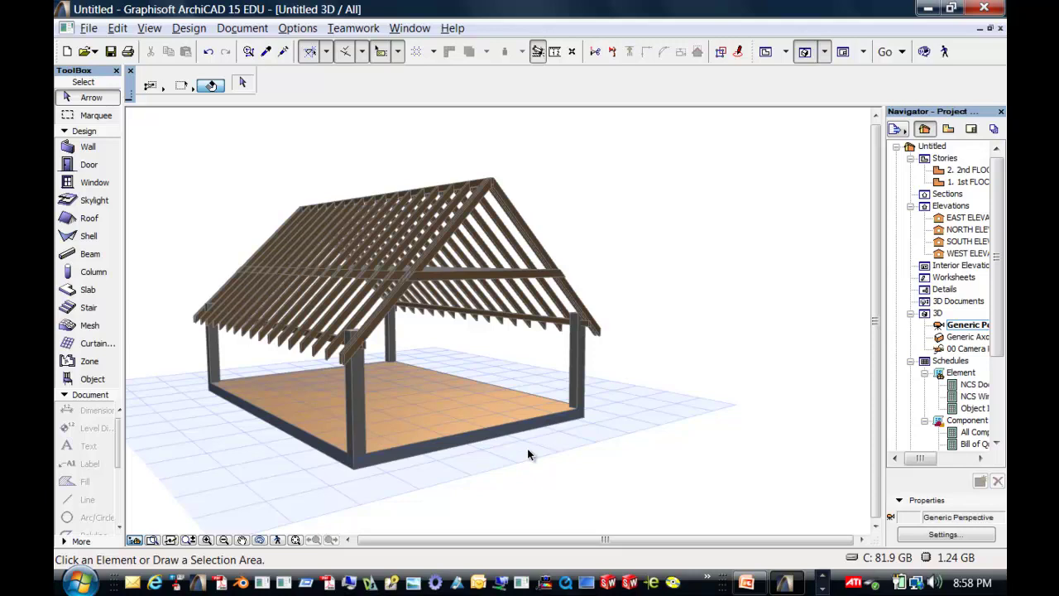
Orbit the 3D view to look at the bare rafter framing from the front-left
{"action": "left_click", "coordinate": [259, 540]}
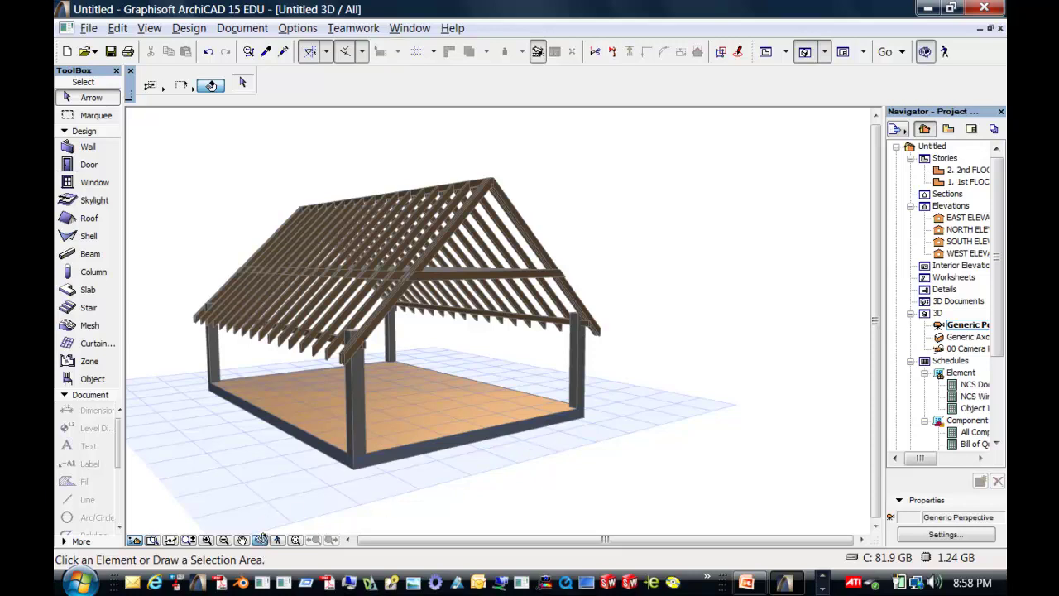
{"action": "left_click_drag", "start_coordinate": [608, 452], "coordinate": [639, 443]}
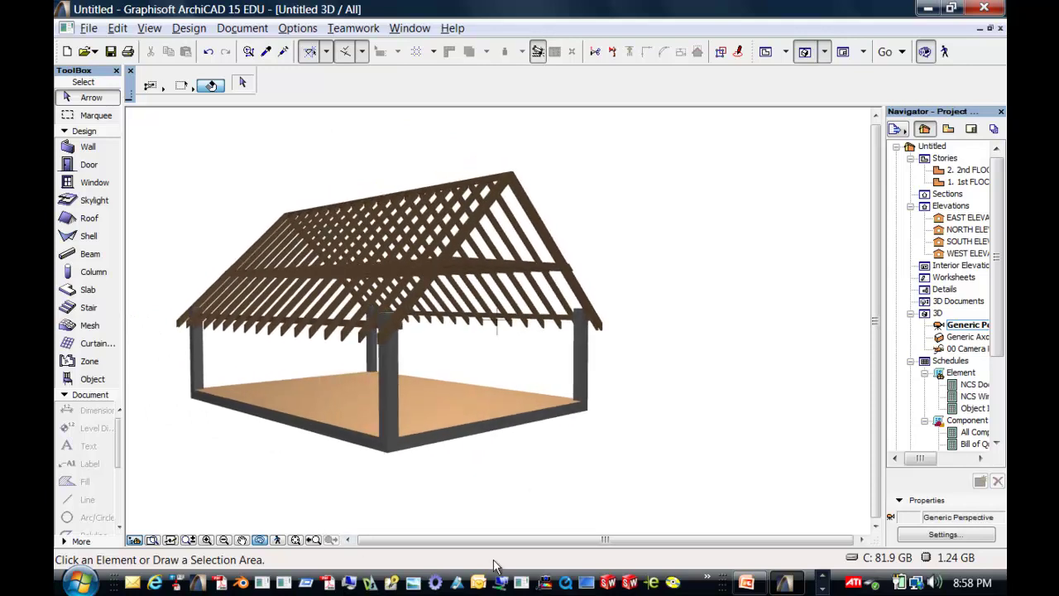
{"action": "left_click_drag", "start_coordinate": [529, 488], "coordinate": [213, 498]}
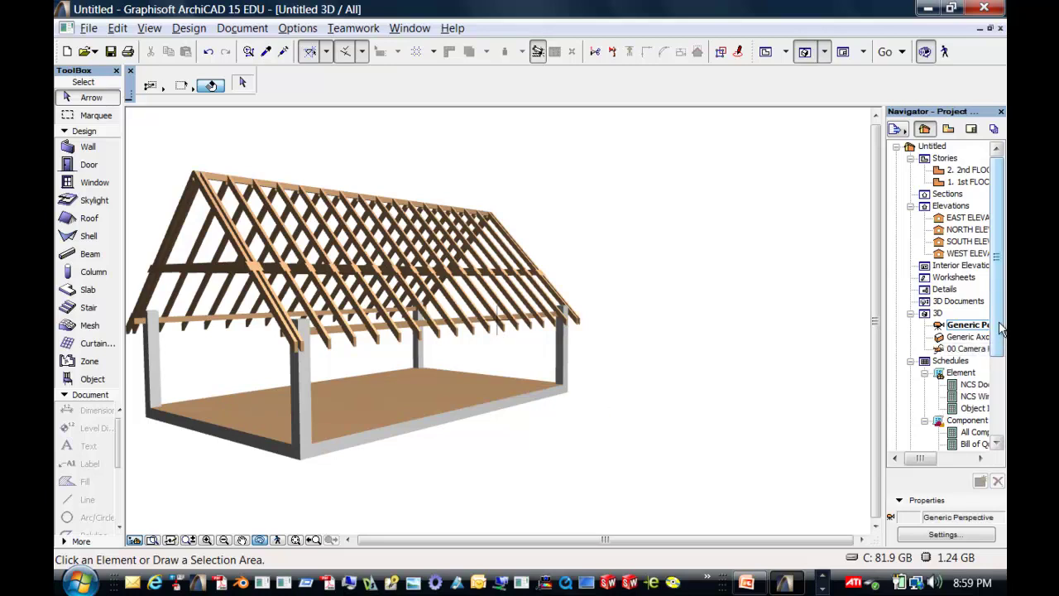
{"action": "left_click_drag", "start_coordinate": [999, 329], "coordinate": [1000, 347]}
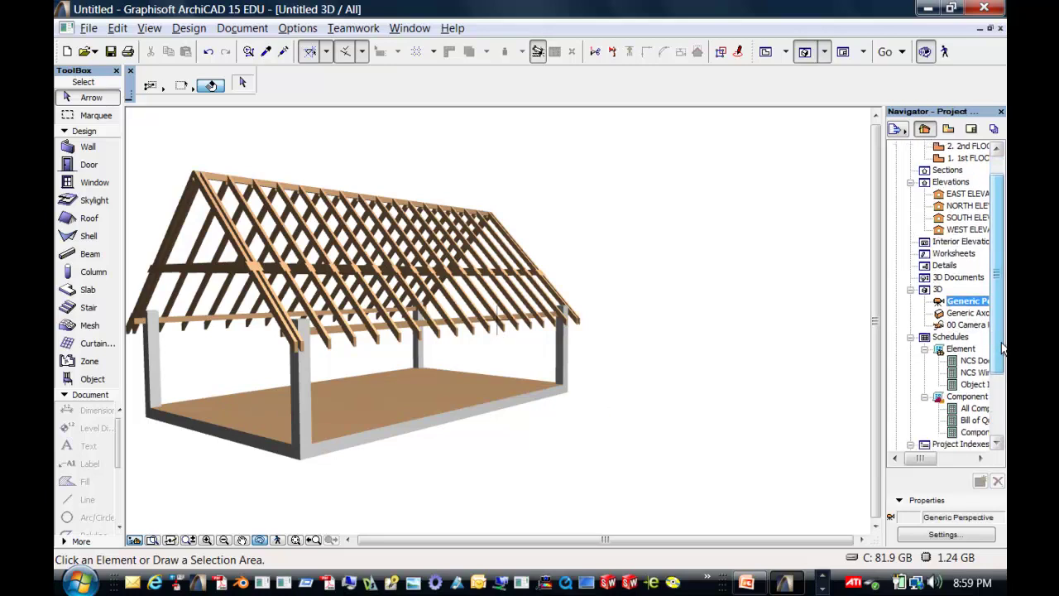
Review the Object Inventory of 38 rafters and 19 collar beams, then return to the 1st FLOOR plan
{"action": "double_click", "coordinate": [963, 387]}
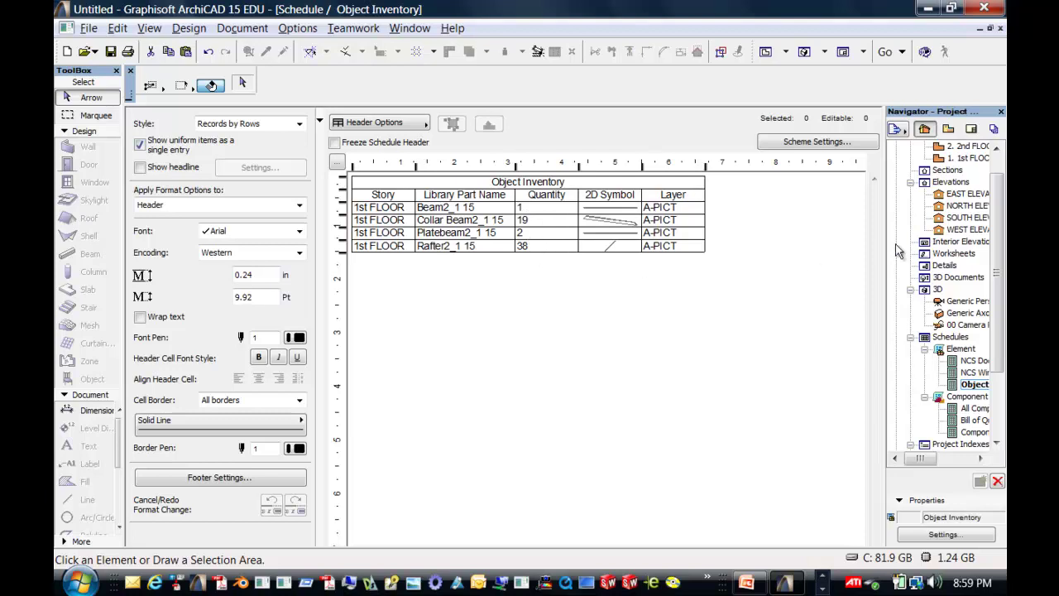
{"action": "scroll", "coordinate": [960, 207], "scroll_direction": "up", "scroll_amount": 1}
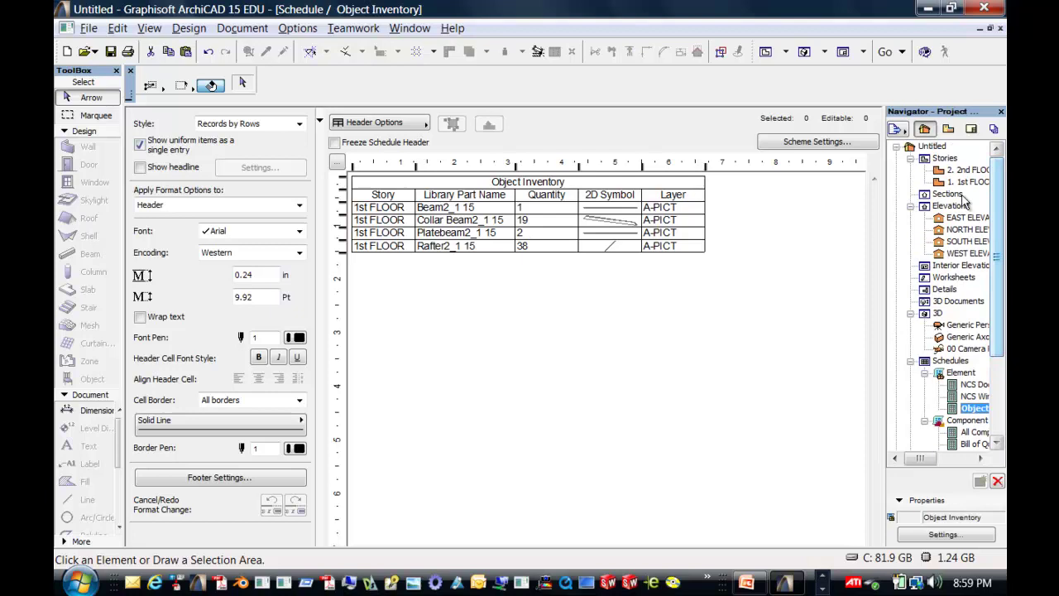
{"action": "double_click", "coordinate": [966, 182]}
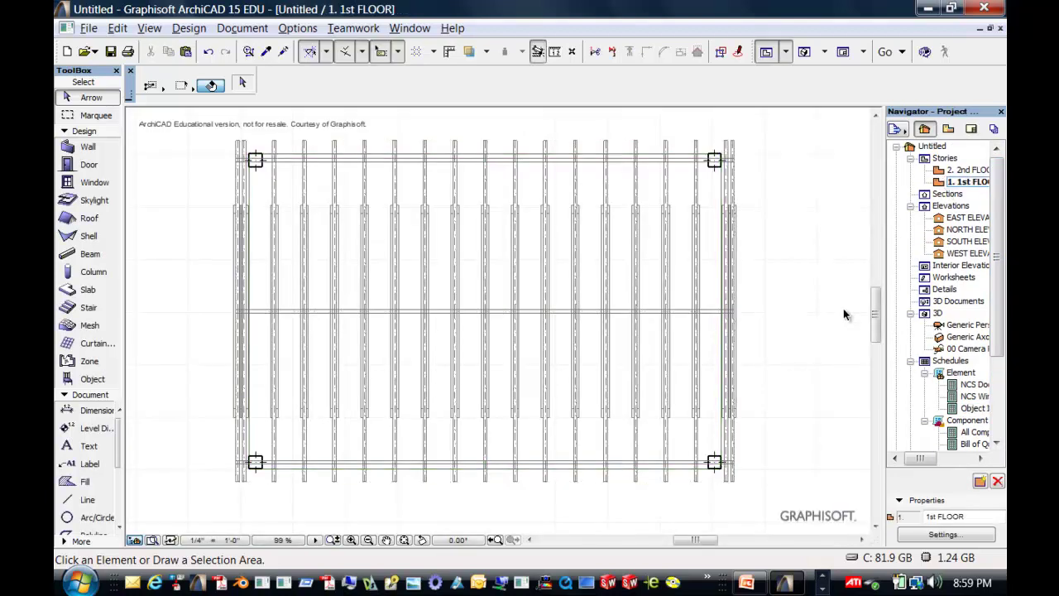
Switch from ArchiCAD to The Pavilion.doc handout in Microsoft Word
{"action": "key", "text": "alt+Tab"}
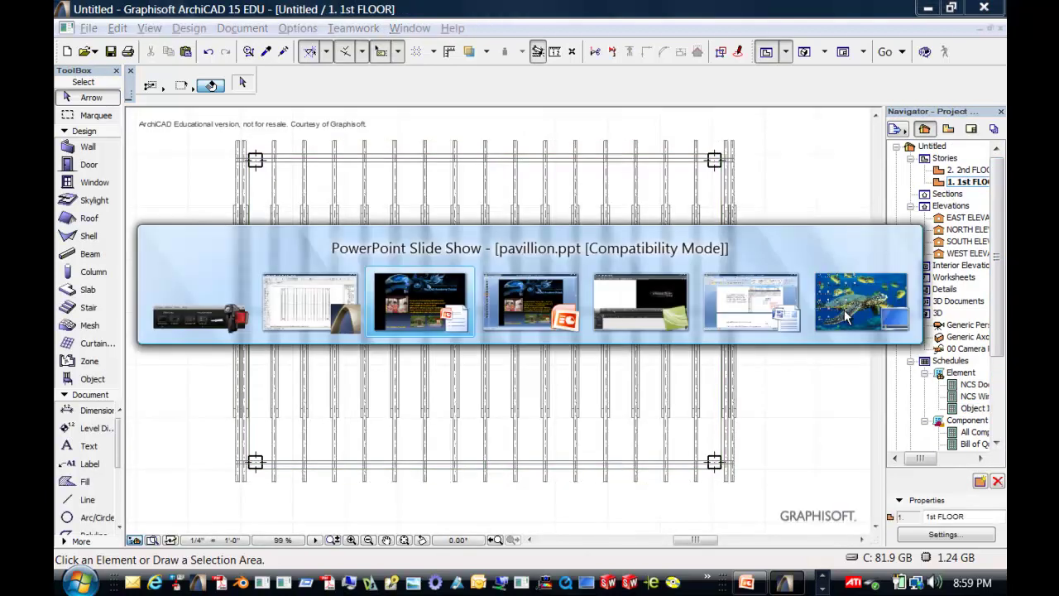
{"action": "key", "text": "Tab"}
{"action": "key", "text": "Tab"}
{"action": "key", "text": "Tab"}
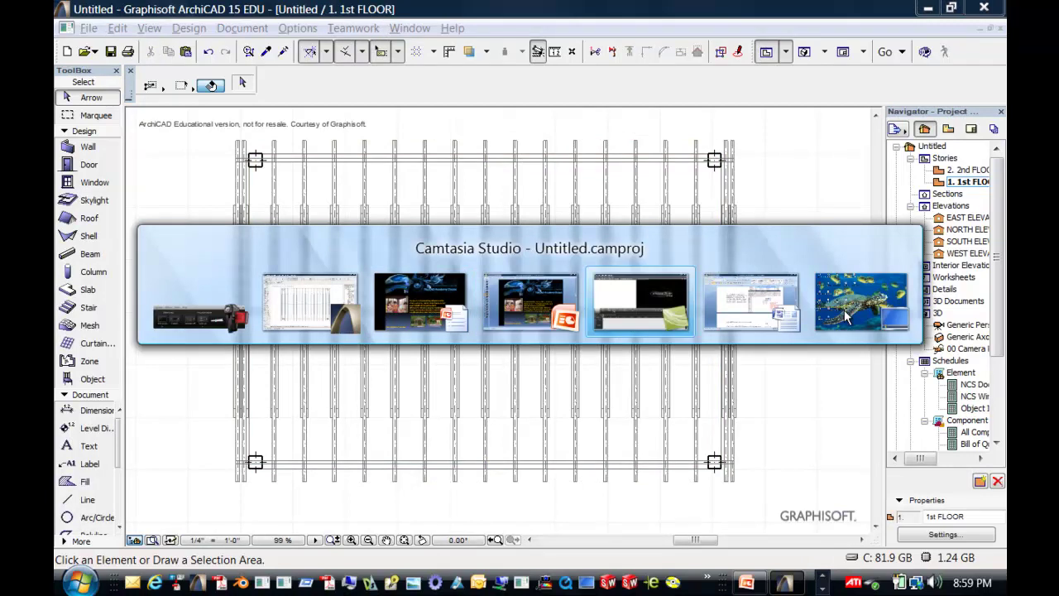
{"action": "key", "text": "Escape"}
Switch to the Word handout and scroll to the rafter weight calculation (38 rafters, 1,077 pounds)
{"action": "key", "text": "alt+Tab"}
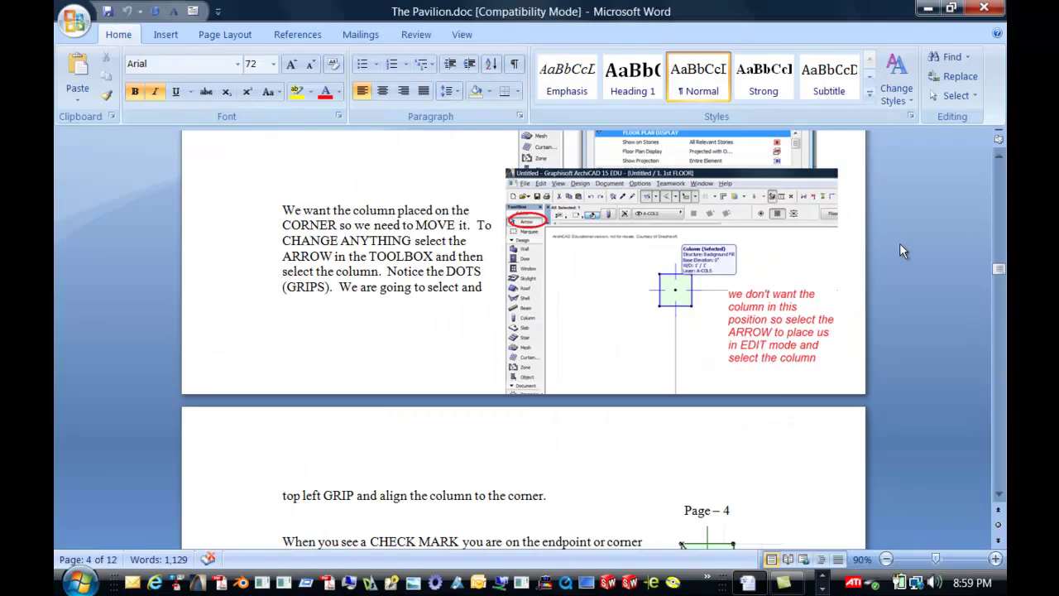
{"action": "left_click_drag", "start_coordinate": [998, 268], "coordinate": [998, 387]}
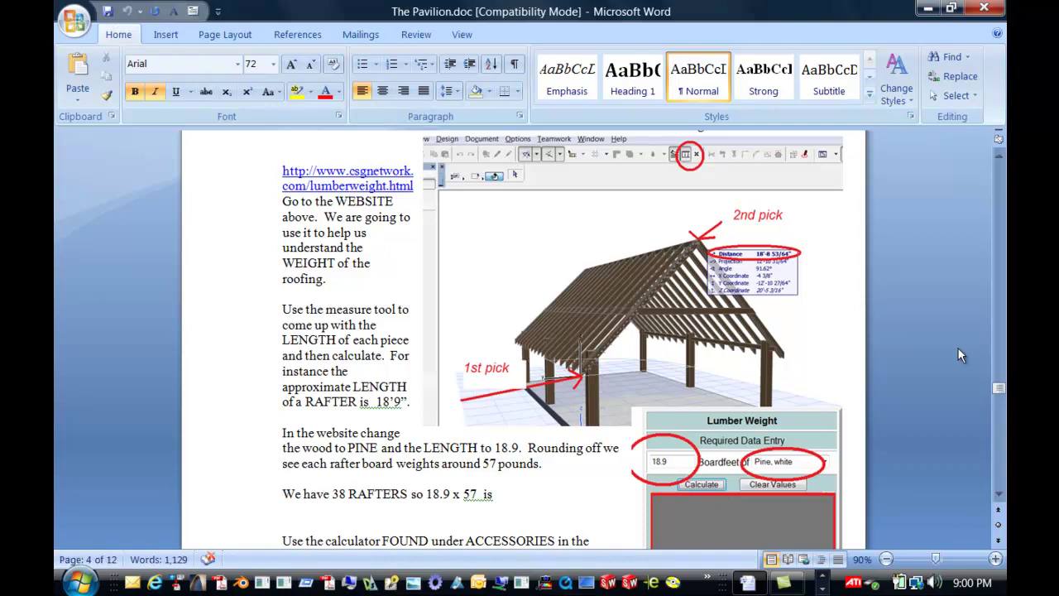
{"action": "left_click_drag", "start_coordinate": [998, 384], "coordinate": [1001, 396]}
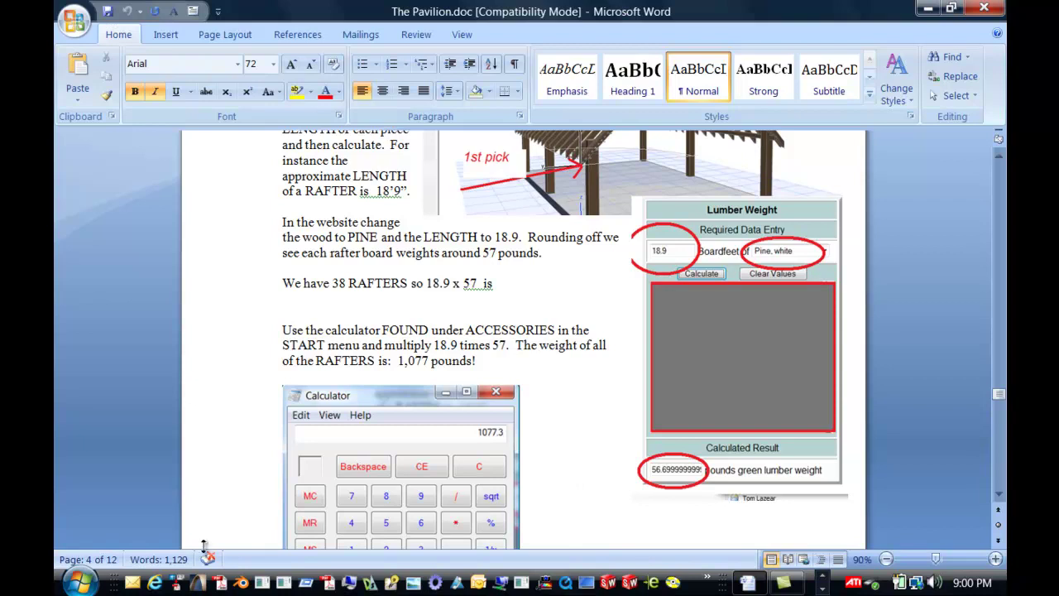
{"action": "left_click", "coordinate": [92, 587]}
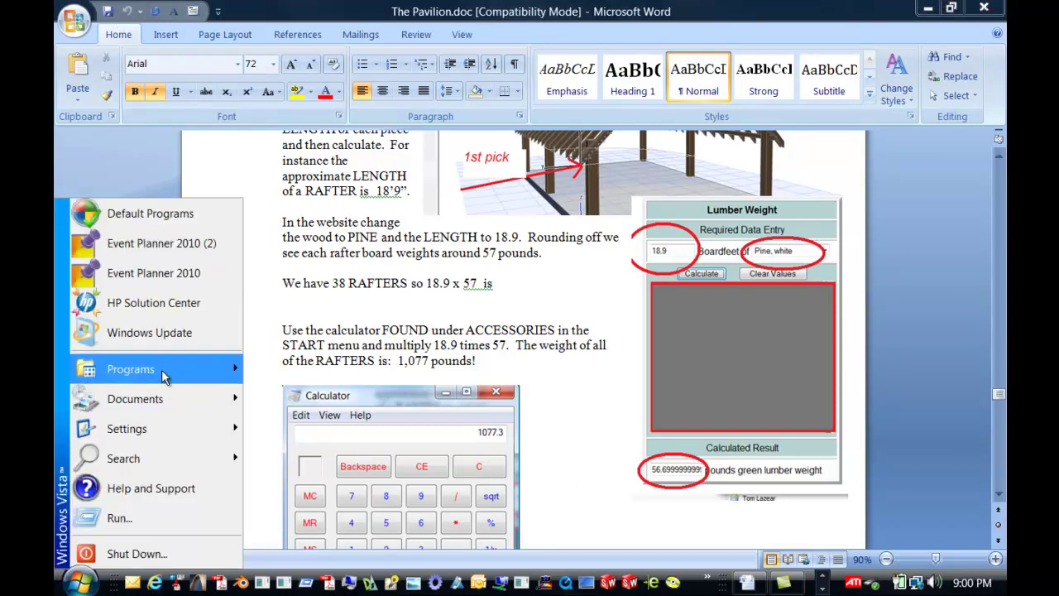
{"action": "mouse_move", "coordinate": [162, 370]}
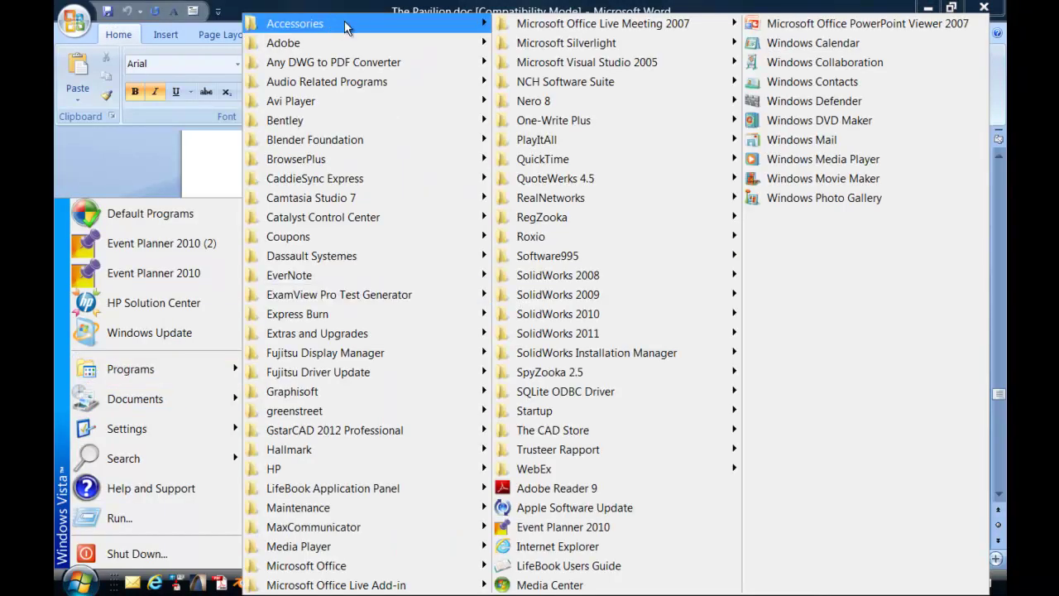
{"action": "mouse_move", "coordinate": [394, 29]}
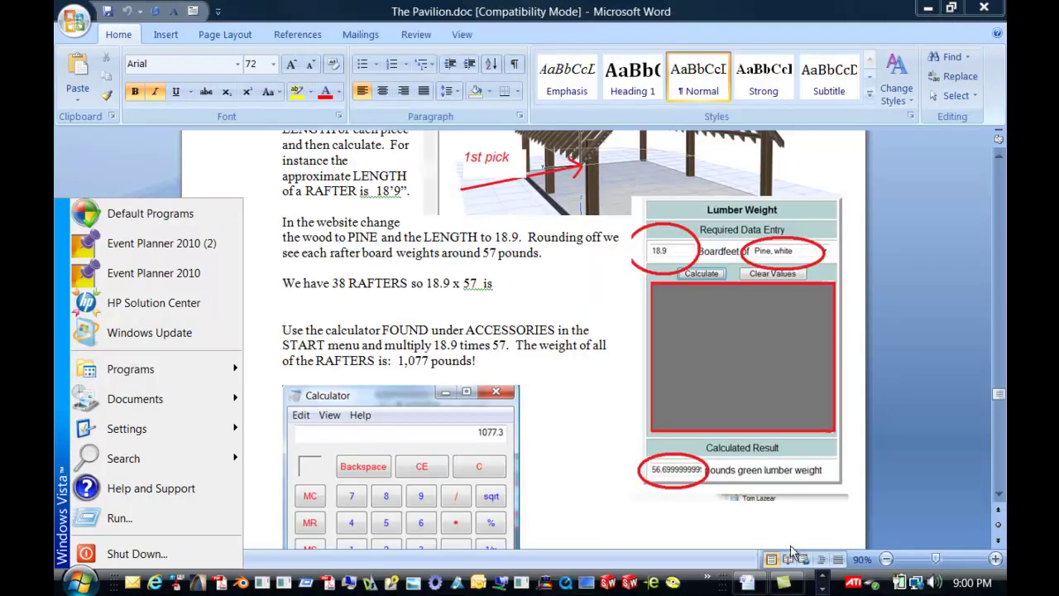
{"action": "left_click", "coordinate": [577, 484]}
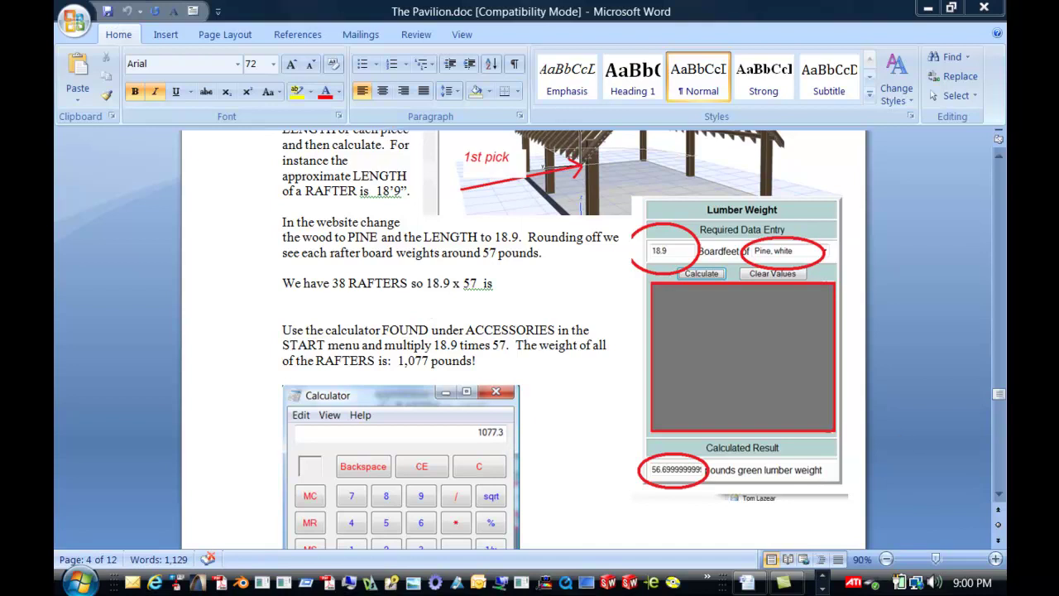
Scroll back and forth between pages 8 and 9, settling on page 9's lumber weight list
{"action": "mouse_move", "coordinate": [1001, 398]}
{"action": "left_mouse_down"}
{"action": "mouse_move", "coordinate": [997, 389]}
{"action": "mouse_move", "coordinate": [1005, 416]}
{"action": "left_mouse_up"}
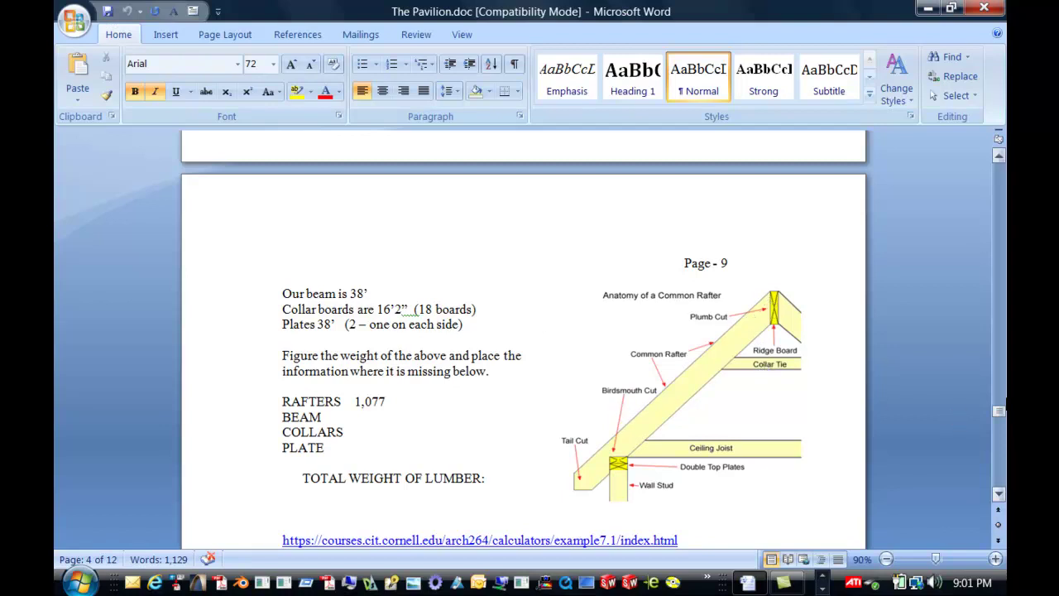
{"action": "left_click_drag", "start_coordinate": [998, 410], "coordinate": [995, 392]}
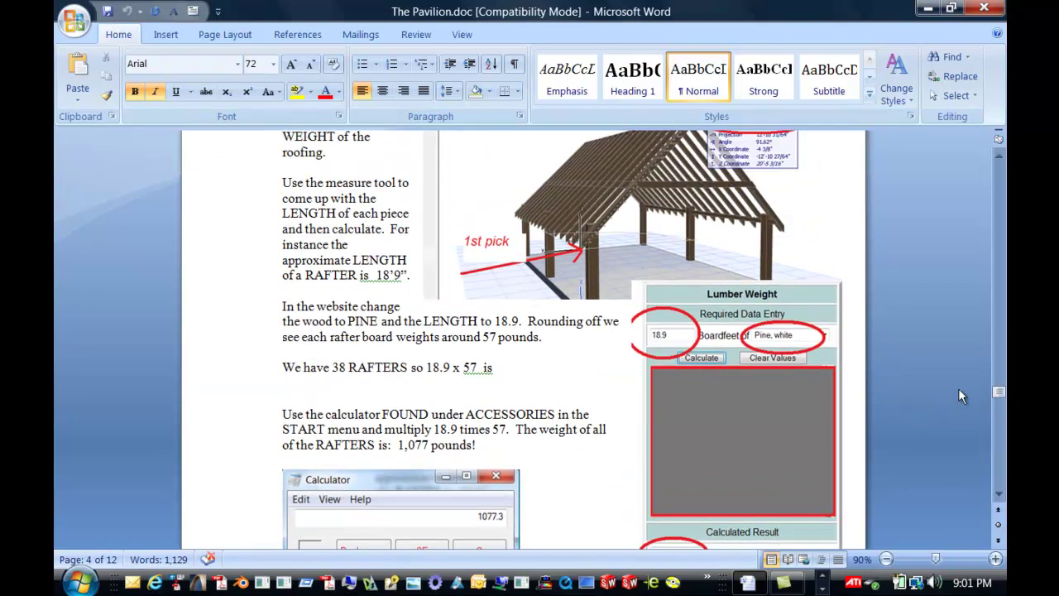
{"action": "left_click_drag", "start_coordinate": [999, 392], "coordinate": [1005, 414]}
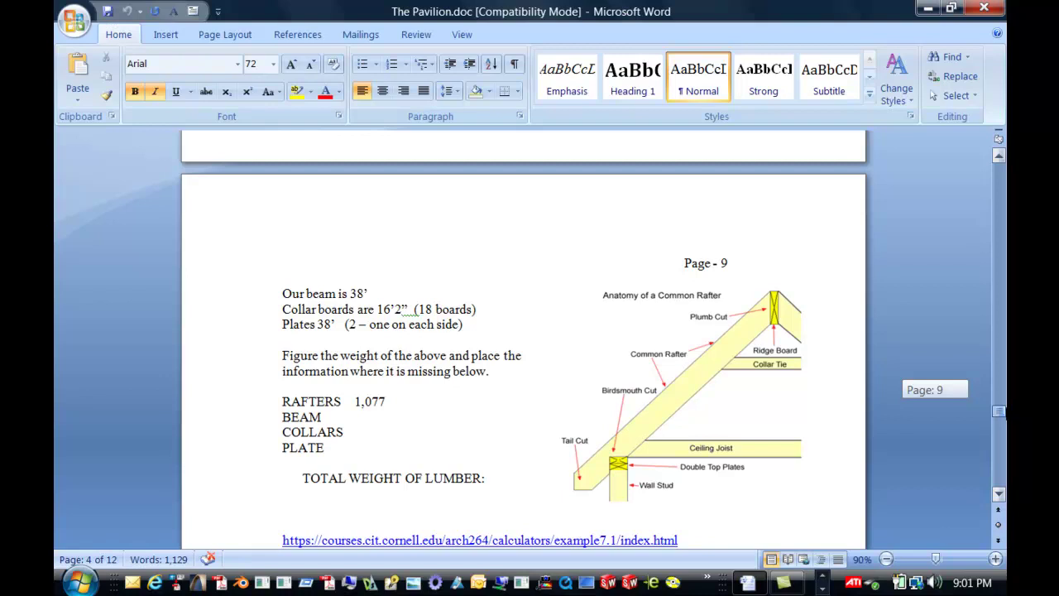
{"action": "left_click_drag", "start_coordinate": [1004, 413], "coordinate": [999, 380]}
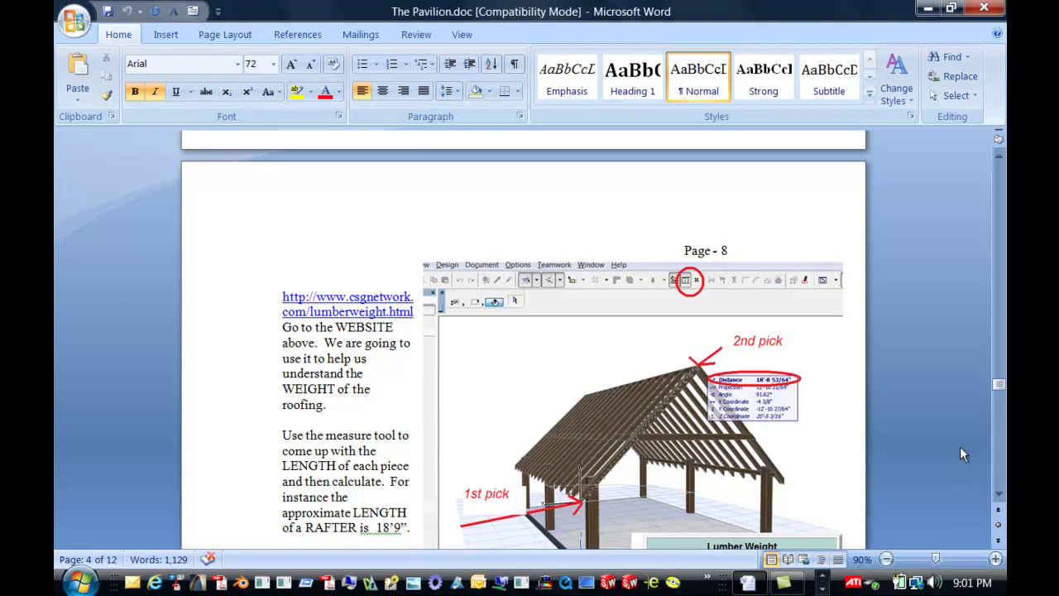
{"action": "left_click_drag", "start_coordinate": [999, 384], "coordinate": [1003, 414]}
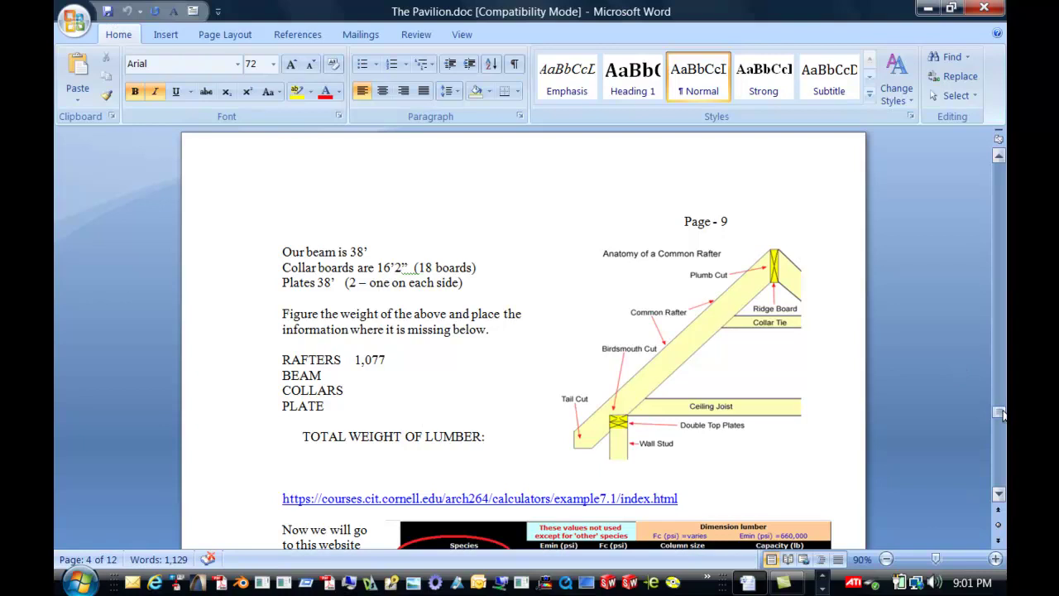
Scroll past the column strength calculation to Page 10 on two additional middle columns
{"action": "left_click_drag", "start_coordinate": [998, 407], "coordinate": [1001, 420]}
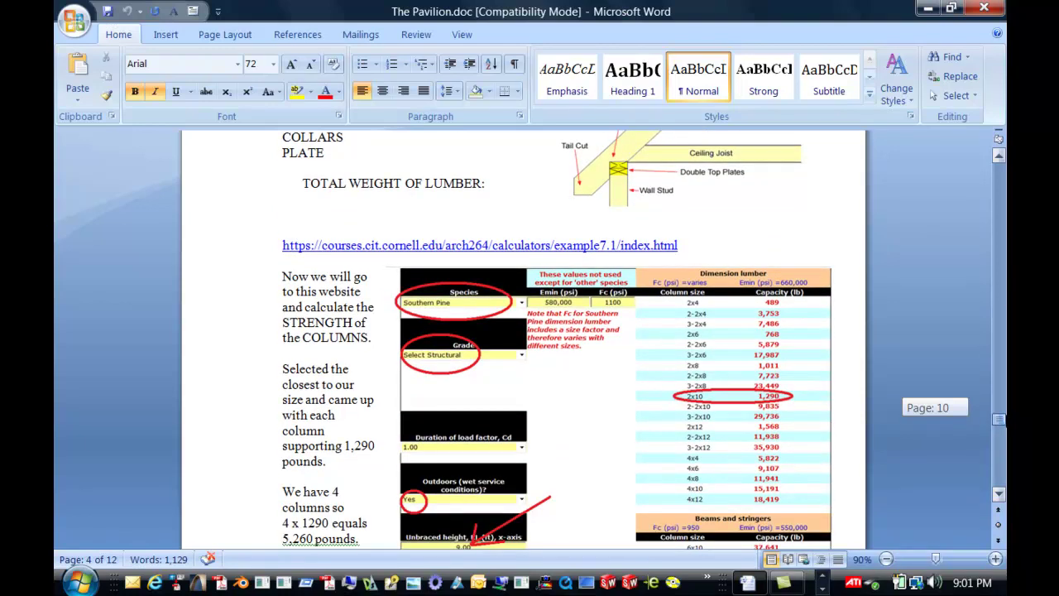
{"action": "left_click_drag", "start_coordinate": [1001, 420], "coordinate": [1001, 422]}
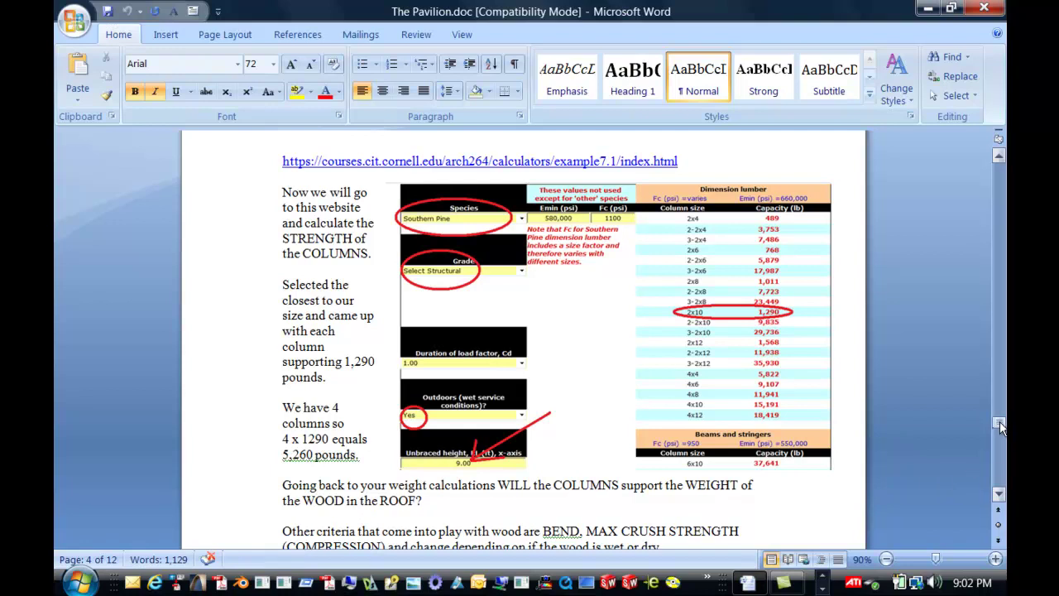
{"action": "left_click_drag", "start_coordinate": [999, 422], "coordinate": [1000, 422]}
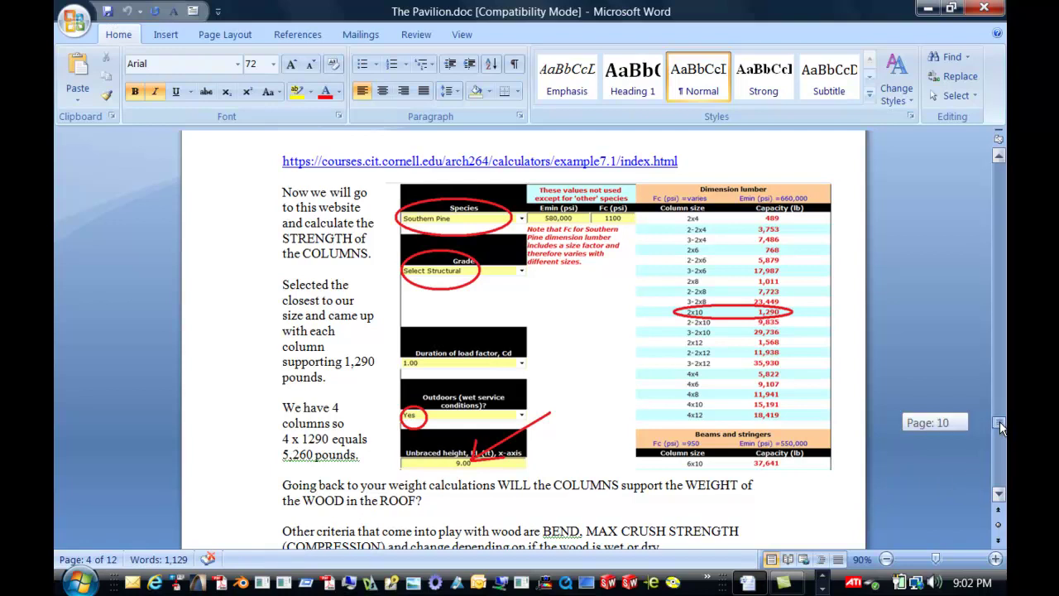
{"action": "scroll", "coordinate": [999, 425], "scroll_direction": "down", "scroll_amount": 1}
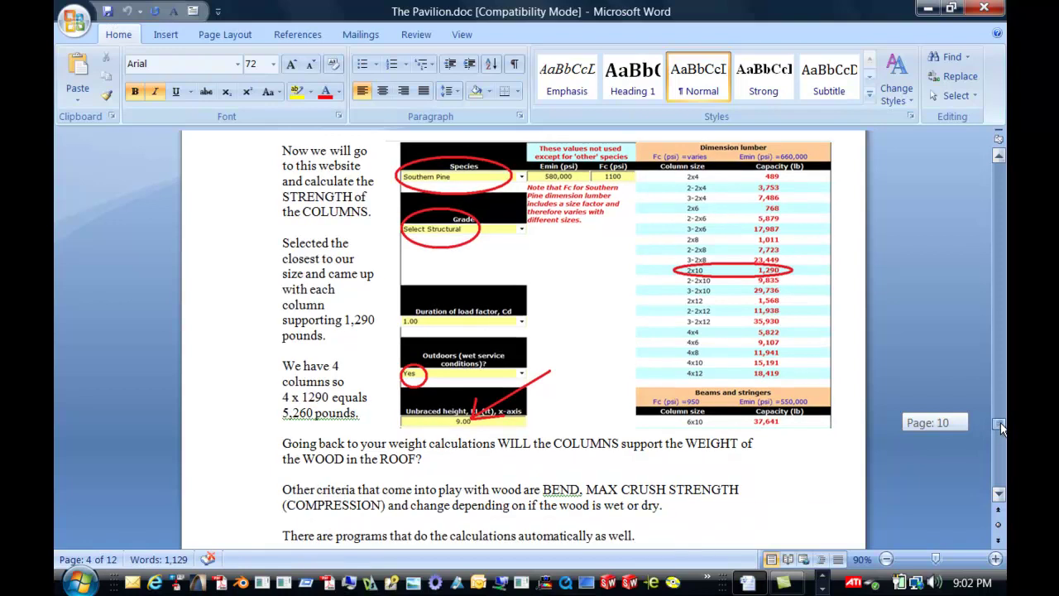
{"action": "scroll", "coordinate": [1002, 426], "scroll_direction": "down", "scroll_amount": 1}
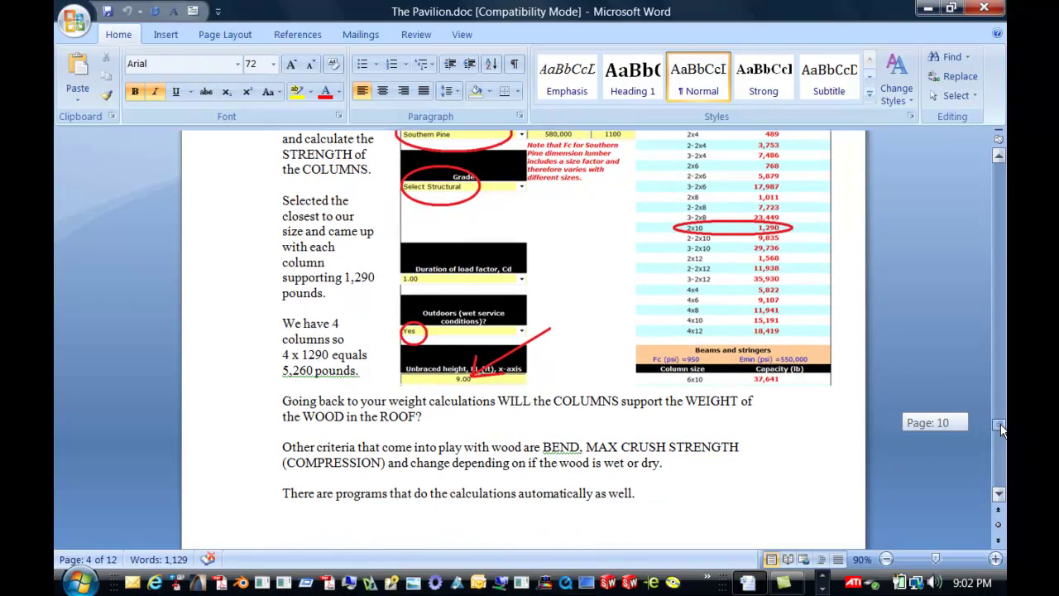
{"action": "left_click_drag", "start_coordinate": [1001, 427], "coordinate": [1003, 444]}
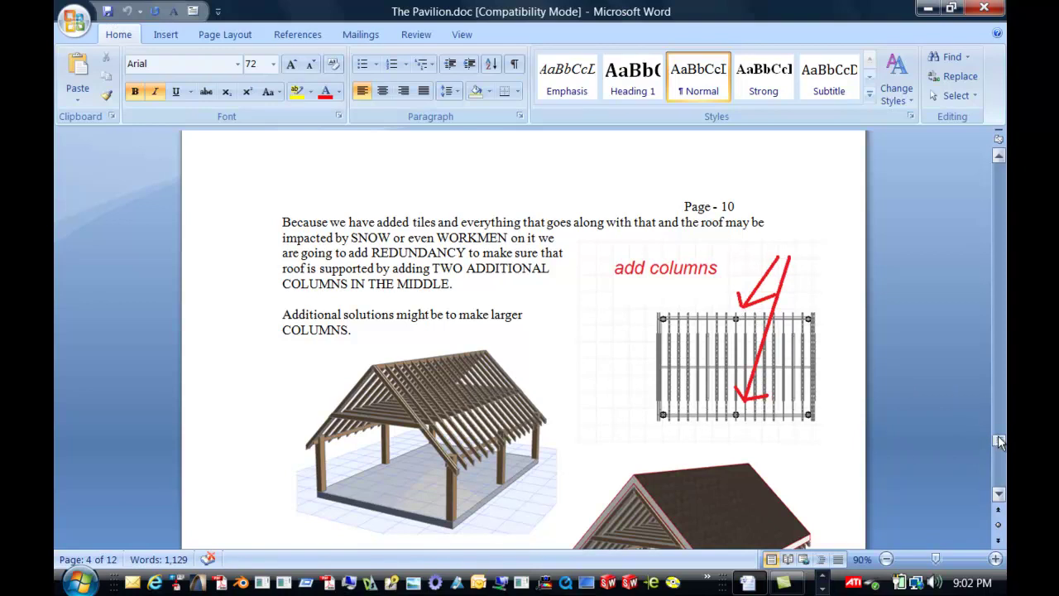
Scroll to the 'Lesson is complete' end of the handout, then back to The Pavilion title page
{"action": "left_click_drag", "start_coordinate": [997, 436], "coordinate": [999, 473]}
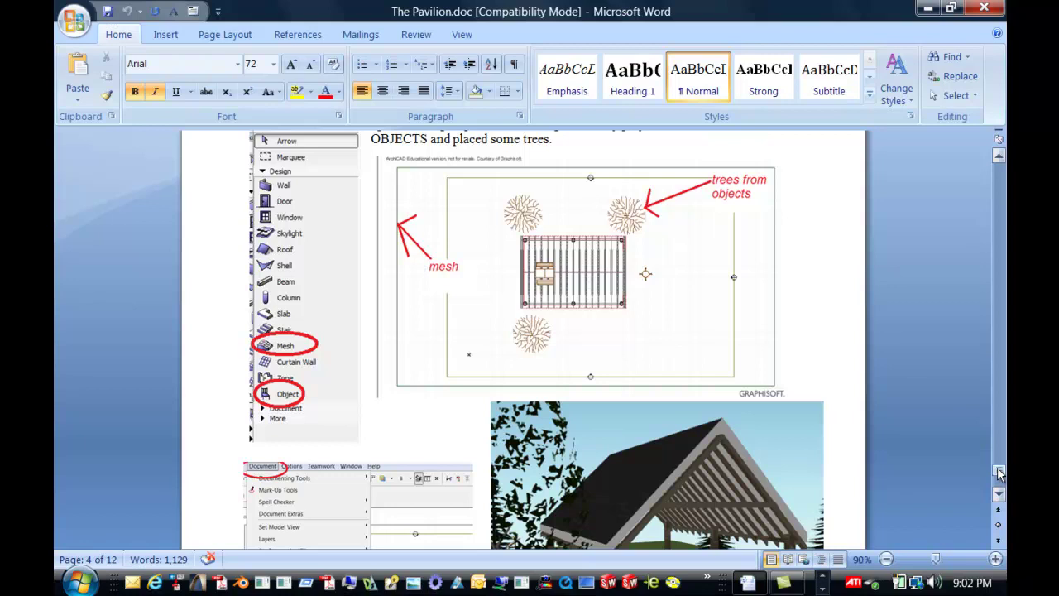
{"action": "left_click_drag", "start_coordinate": [1000, 470], "coordinate": [1002, 479]}
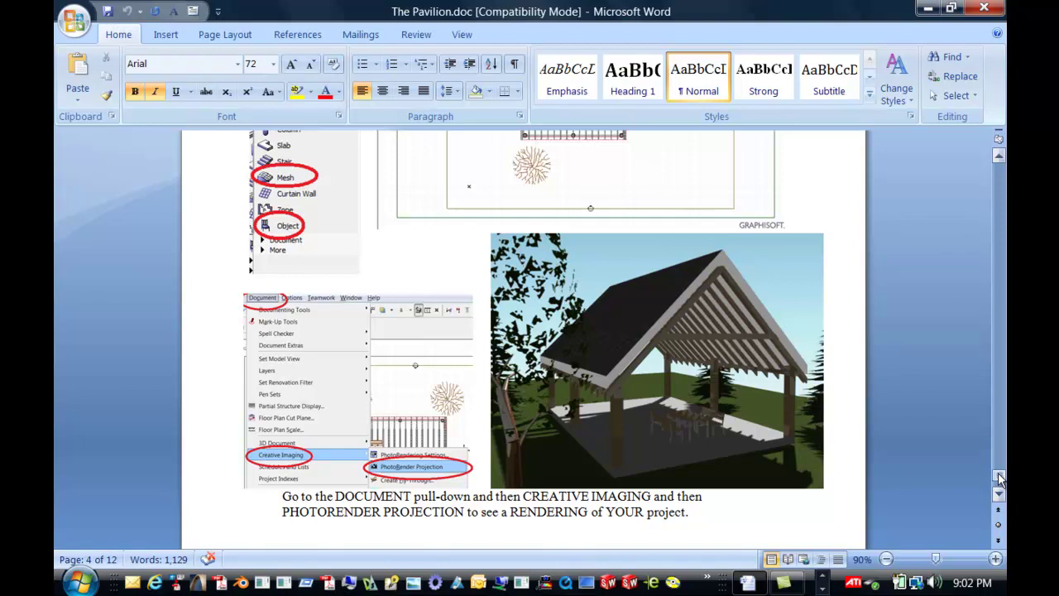
{"action": "left_click_drag", "start_coordinate": [998, 478], "coordinate": [1001, 480]}
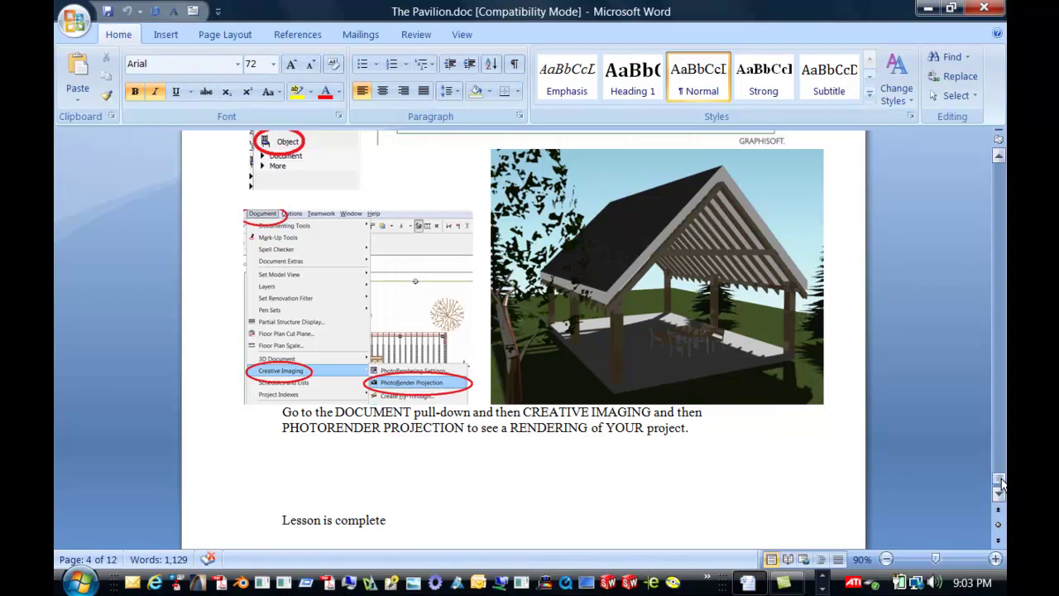
{"action": "left_click_drag", "start_coordinate": [1001, 484], "coordinate": [963, 166]}
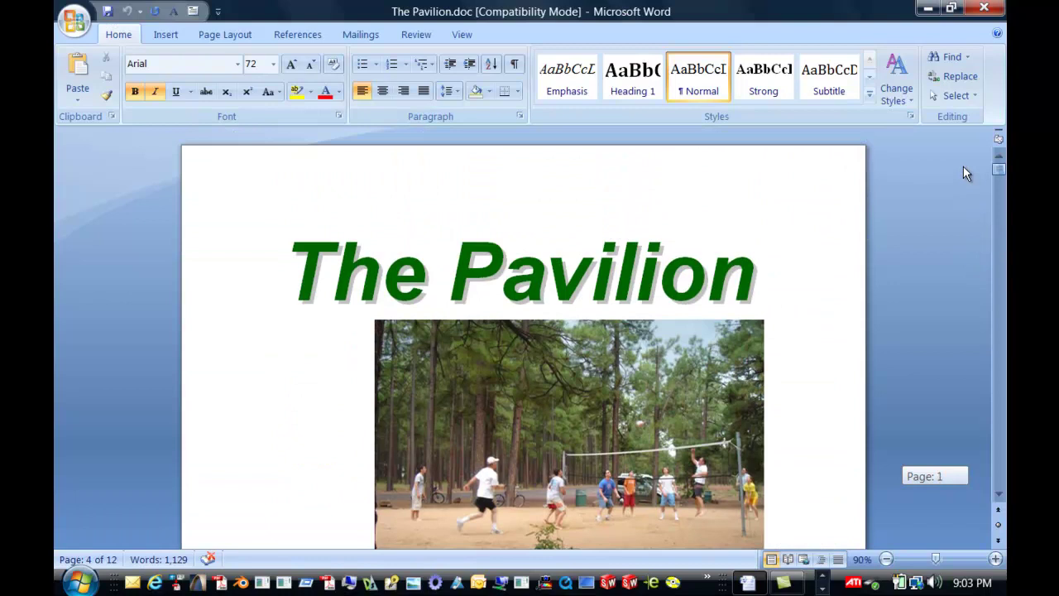